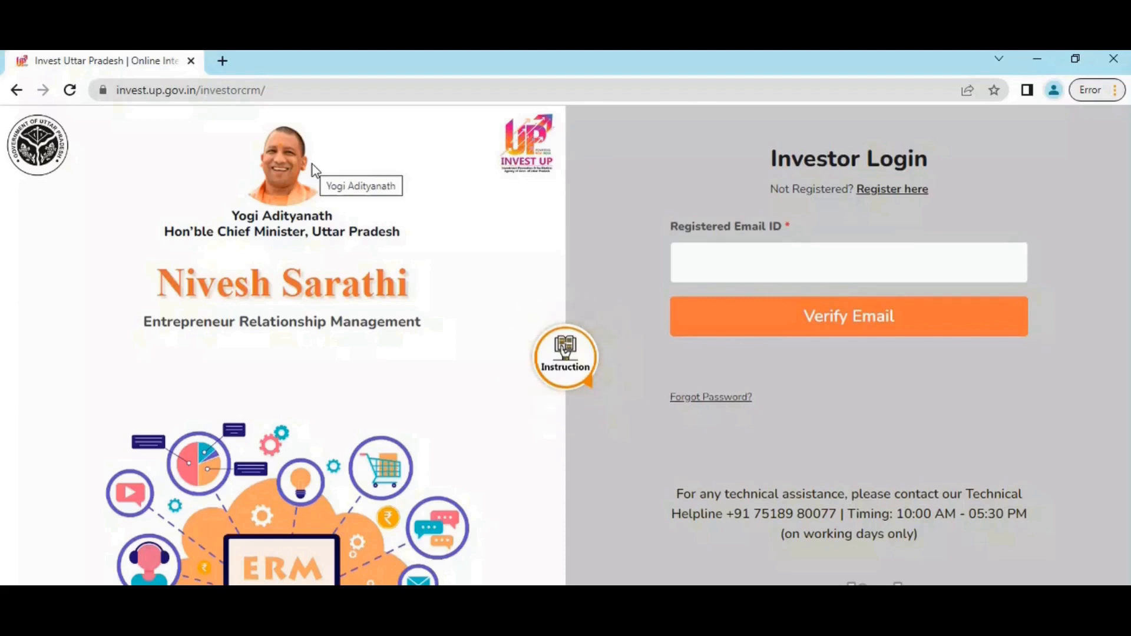
# Open the Nivesh Sarathi Portal instructions and the guidelines PDF on availing Online Services of Invest UP
pyautogui.click(169, 90)
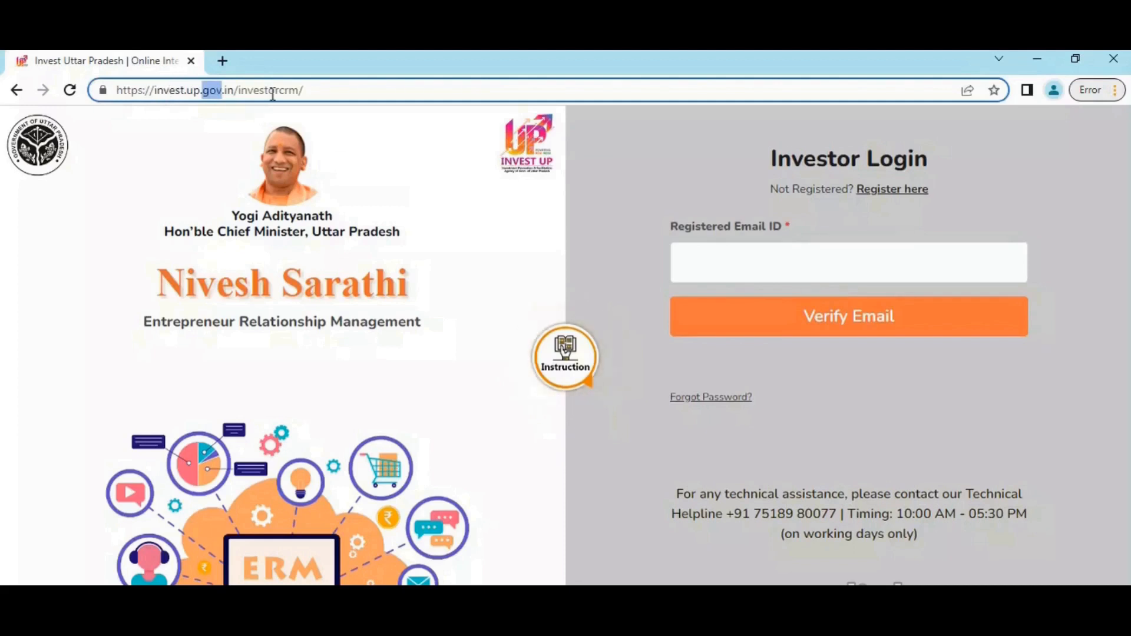
pyautogui.click(355, 86)
pyautogui.click(560, 377)
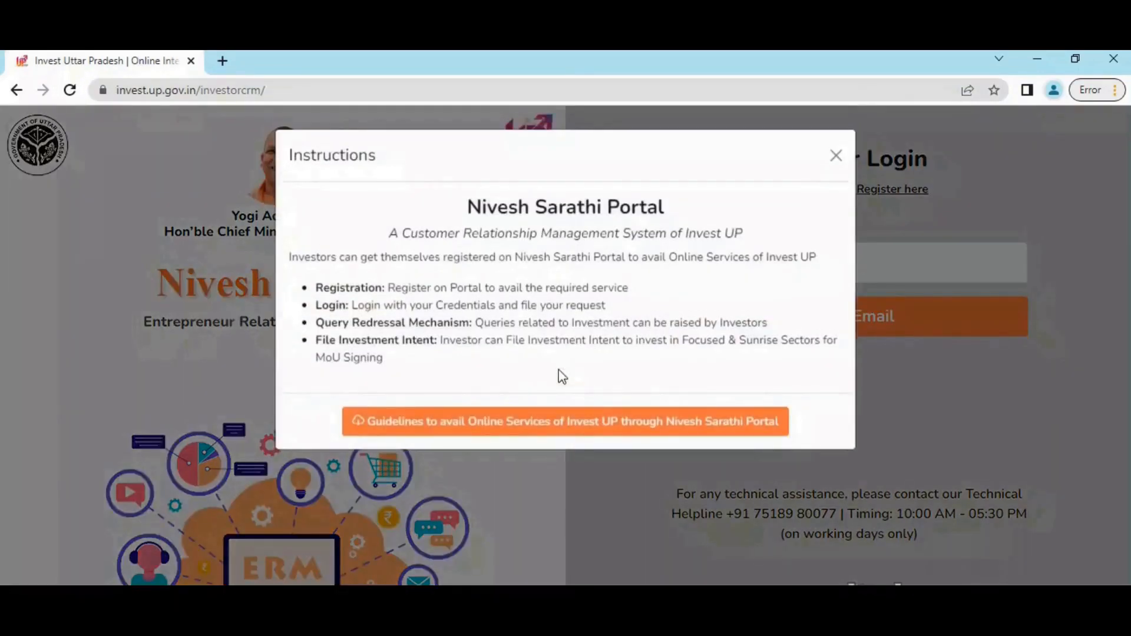
pyautogui.click(487, 421)
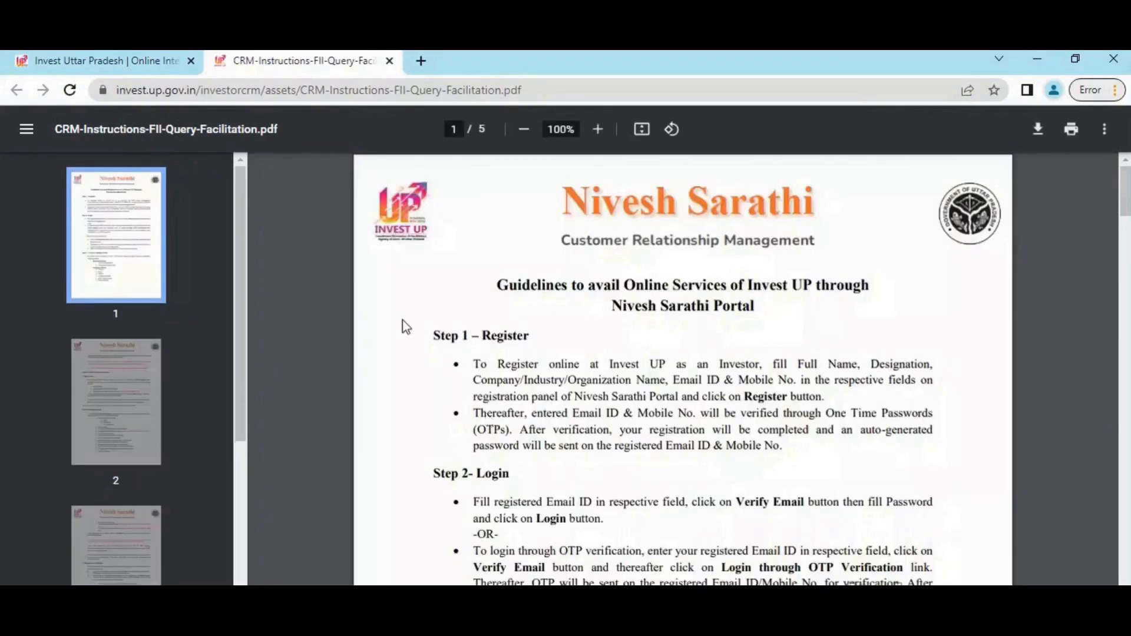
# Read the Register and Login steps in the guidelines PDF, including how to reset a forgotten password
pyautogui.scroll(-1, 403, 322)
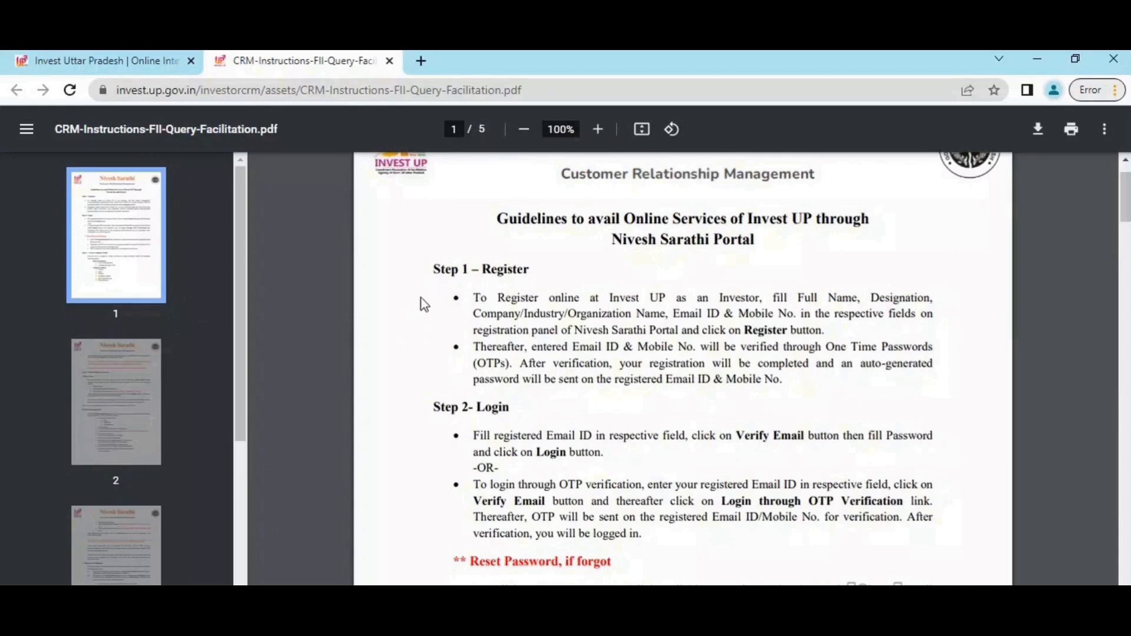
pyautogui.moveTo(431, 269); pyautogui.dragTo(560, 273)
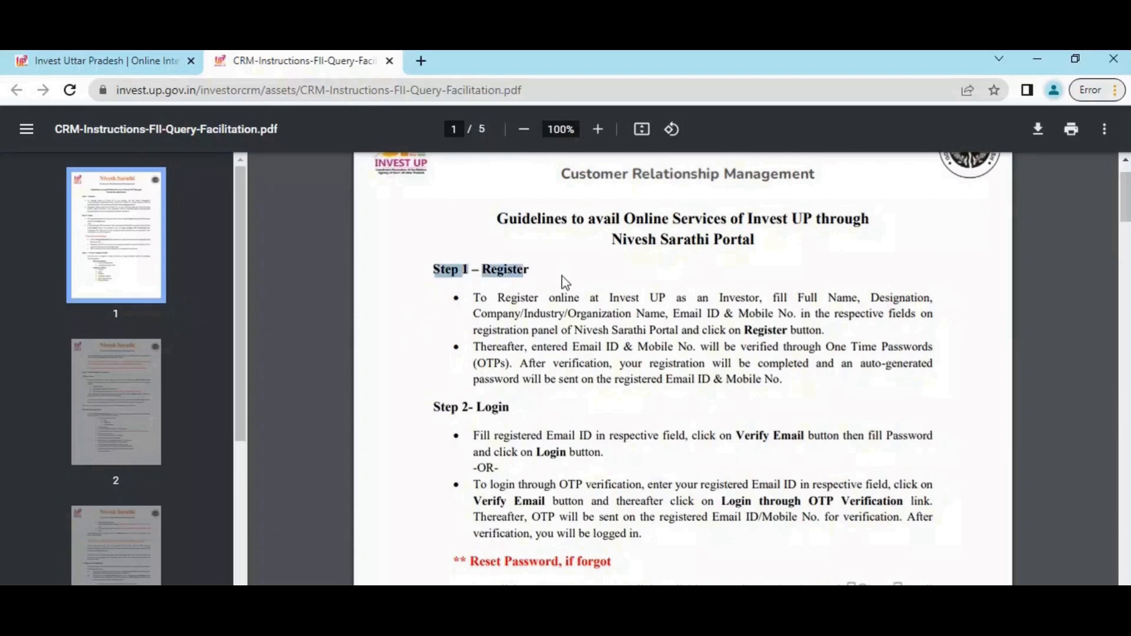
pyautogui.click(401, 351)
pyautogui.scroll(-3, 401, 351)
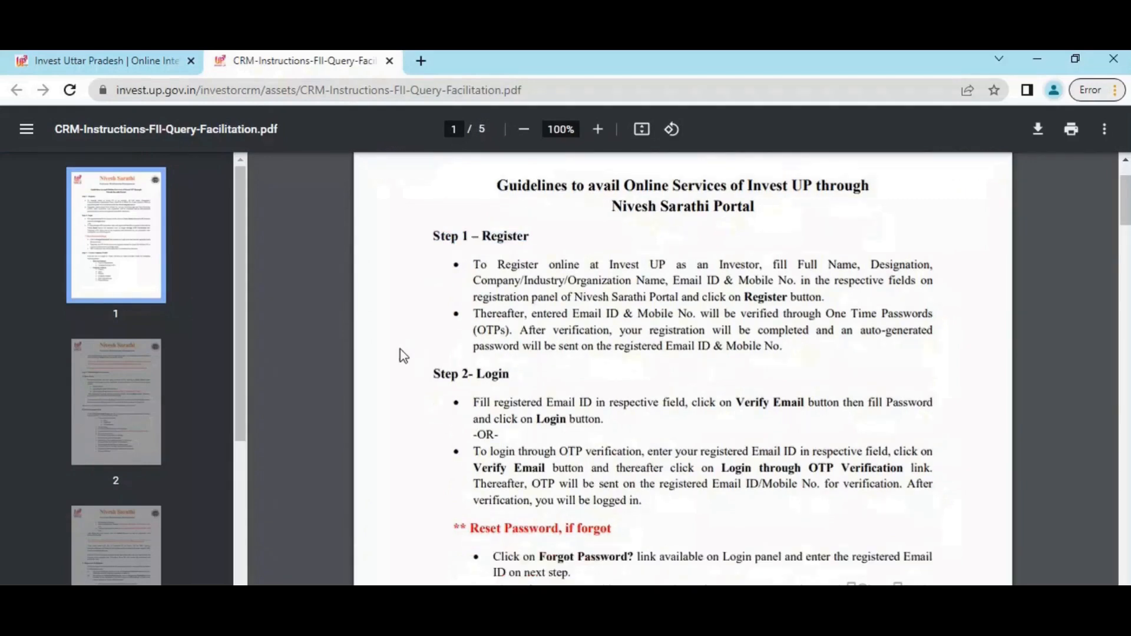
pyautogui.scroll(-2, 400, 351)
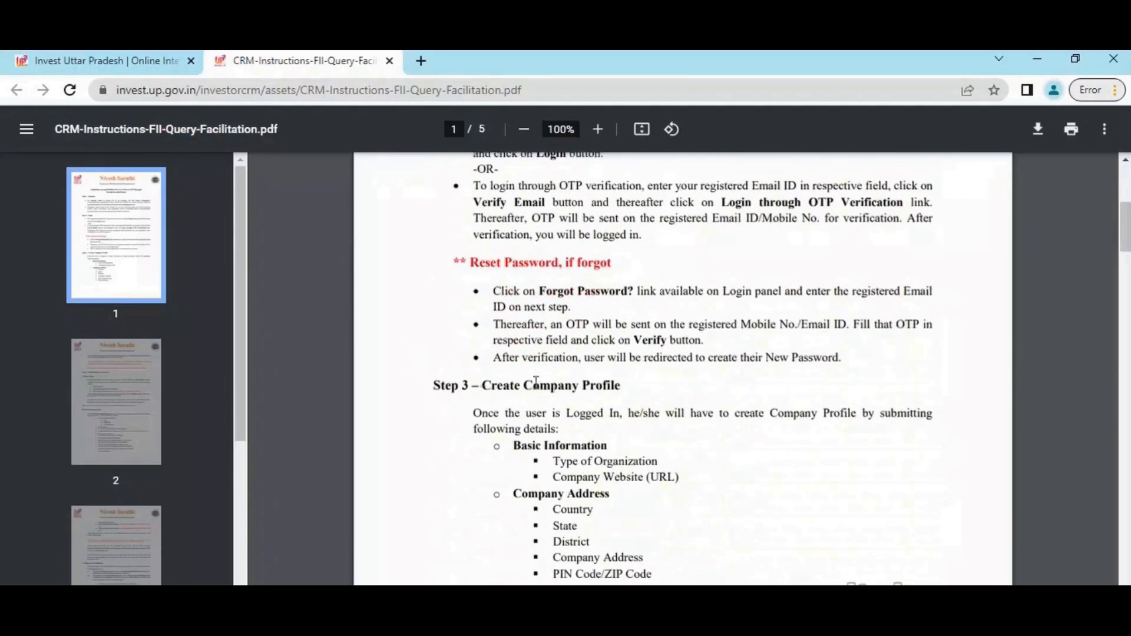
# Examine the Create Company Profile step of the guidelines for the required basic information and company address details
pyautogui.moveTo(484, 386); pyautogui.dragTo(658, 380)
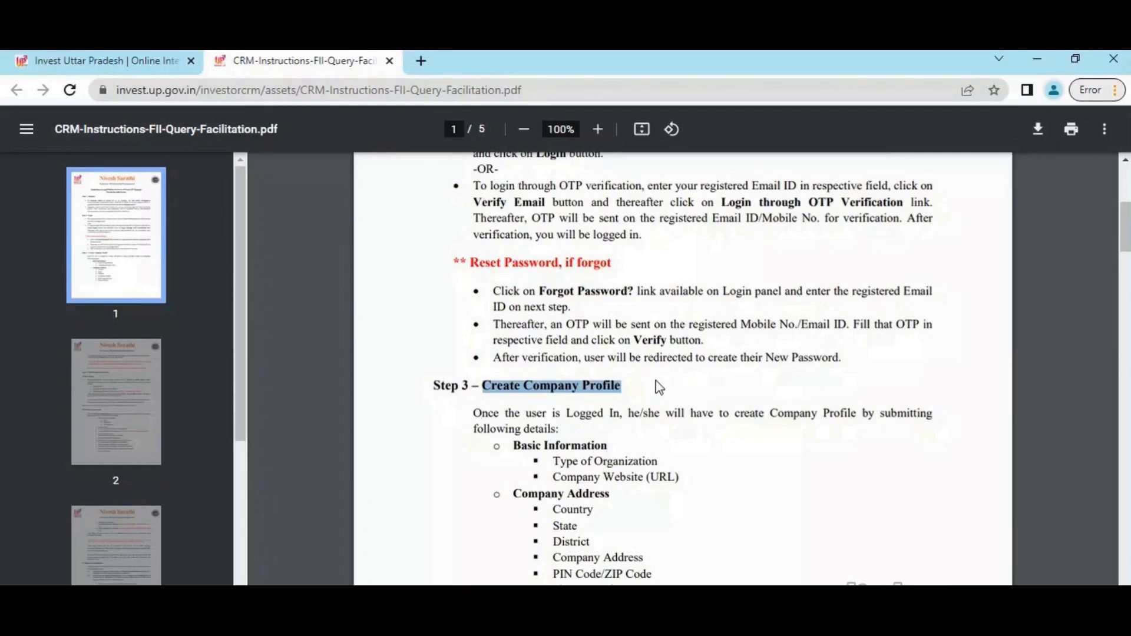
pyautogui.click(818, 491)
pyautogui.scroll(-2, 819, 492)
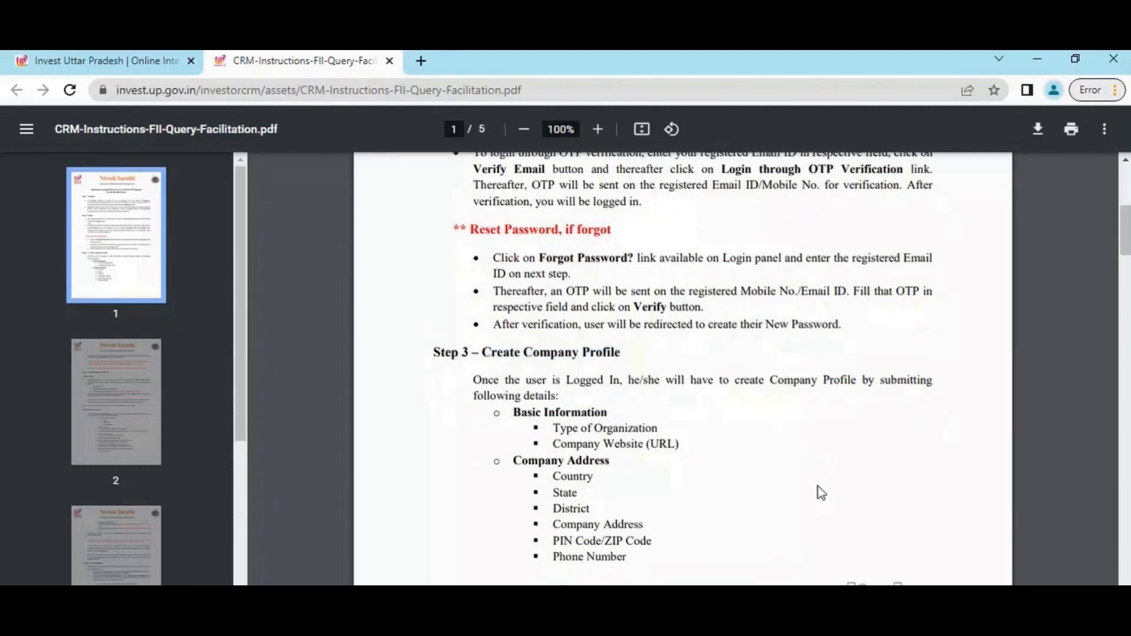
pyautogui.scroll(-2, 821, 492)
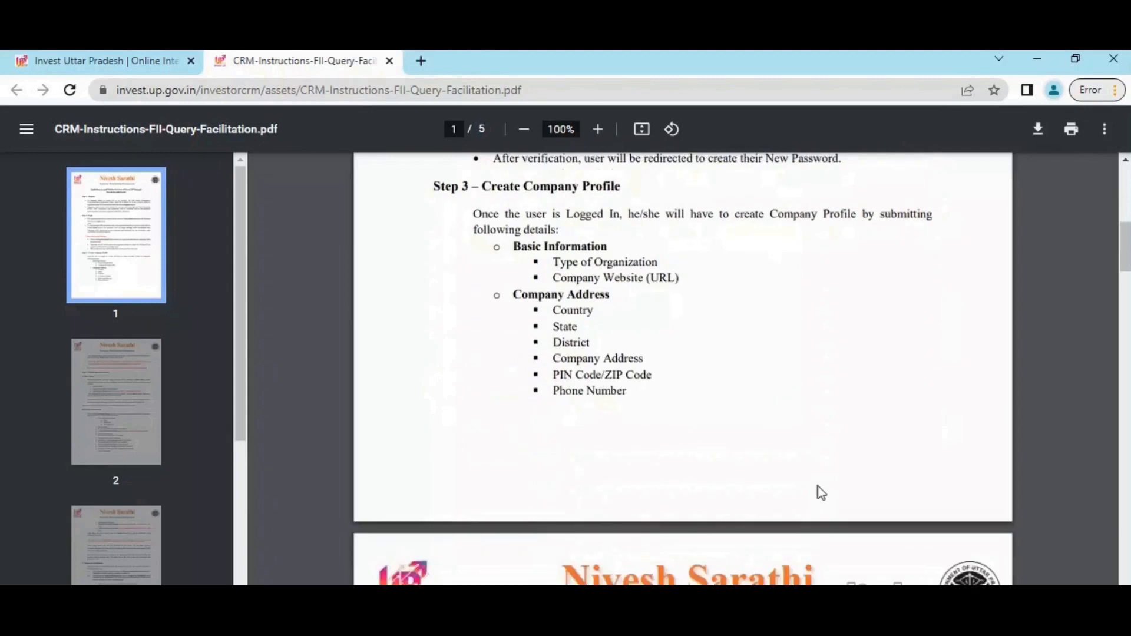
pyautogui.scroll(-4, 821, 492)
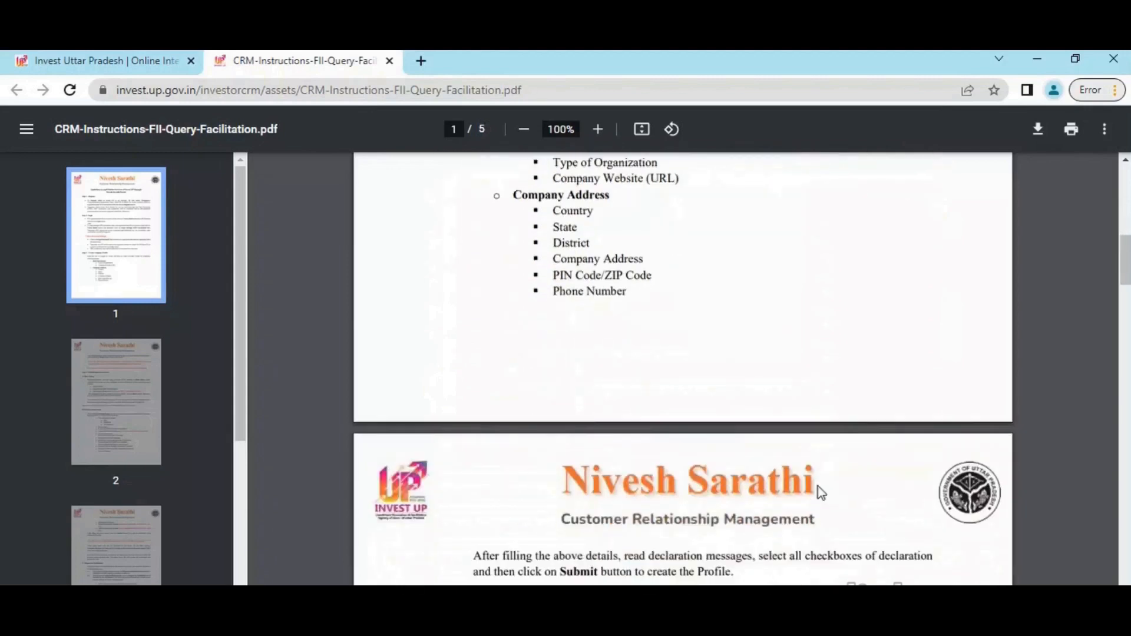
# Examine Step 4, Raise Request for Services, in the guidelines, covering the Raise Query and File Investment Intent sections
pyautogui.scroll(-4, 821, 493)
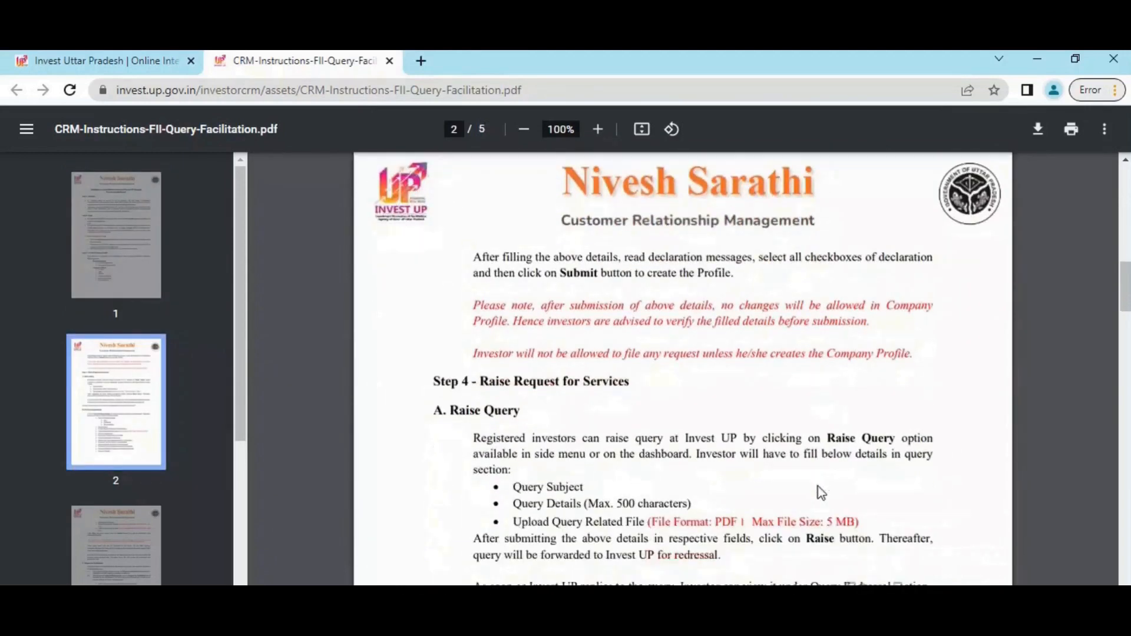
pyautogui.scroll(-3, 821, 492)
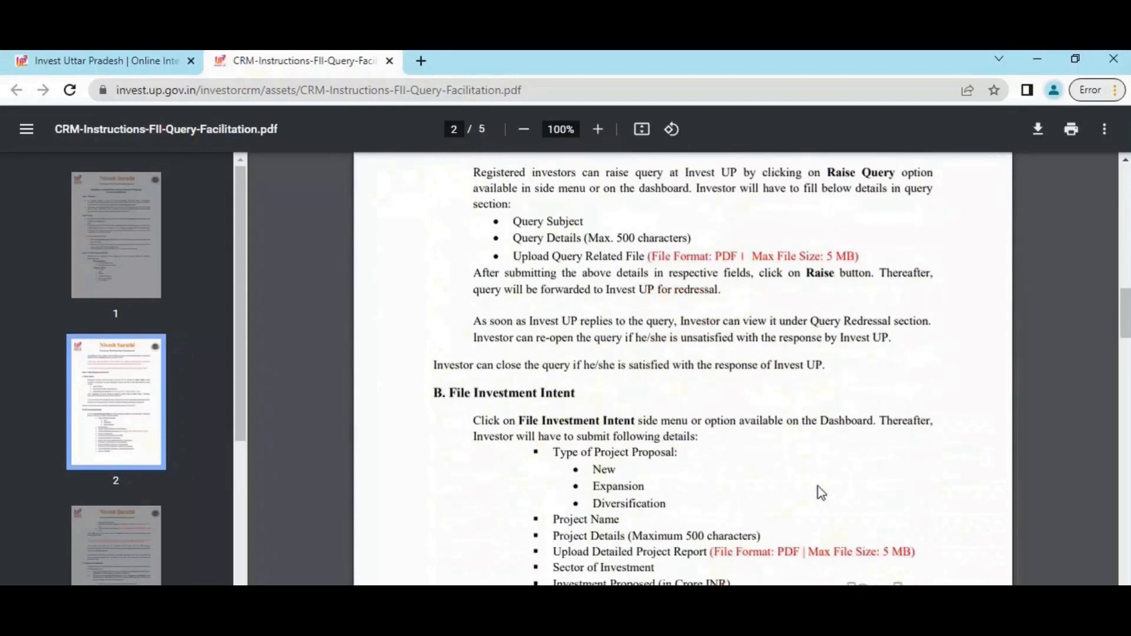
pyautogui.moveTo(826, 365); pyautogui.dragTo(629, 367)
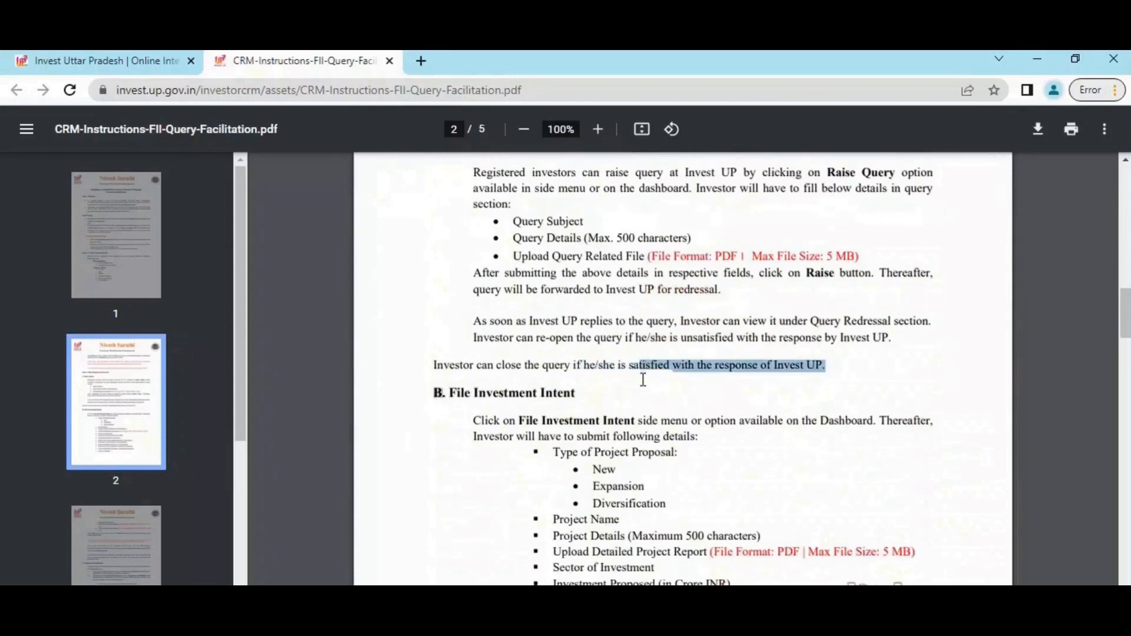
pyautogui.tripleClick(586, 395)
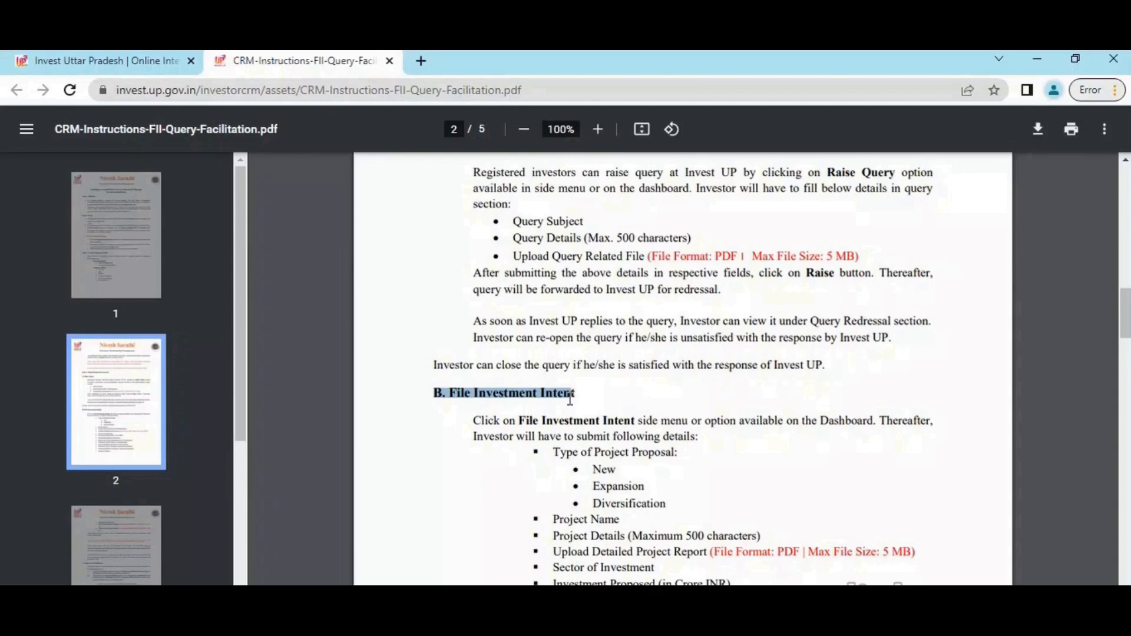
pyautogui.click(978, 378)
pyautogui.scroll(-5, 988, 378)
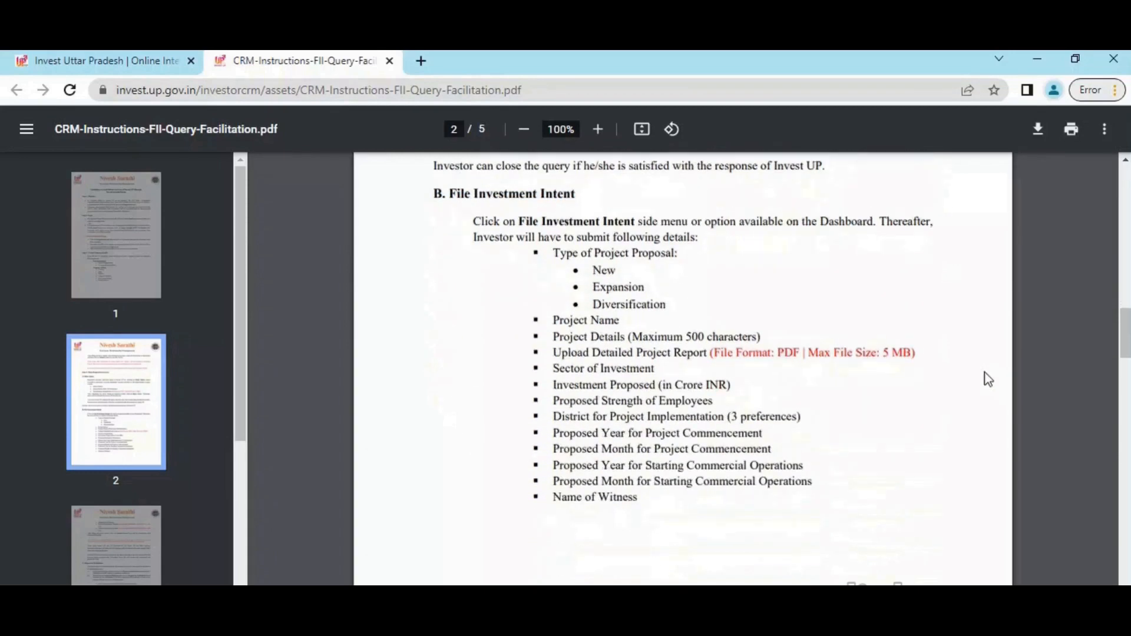
pyautogui.scroll(9, 987, 379)
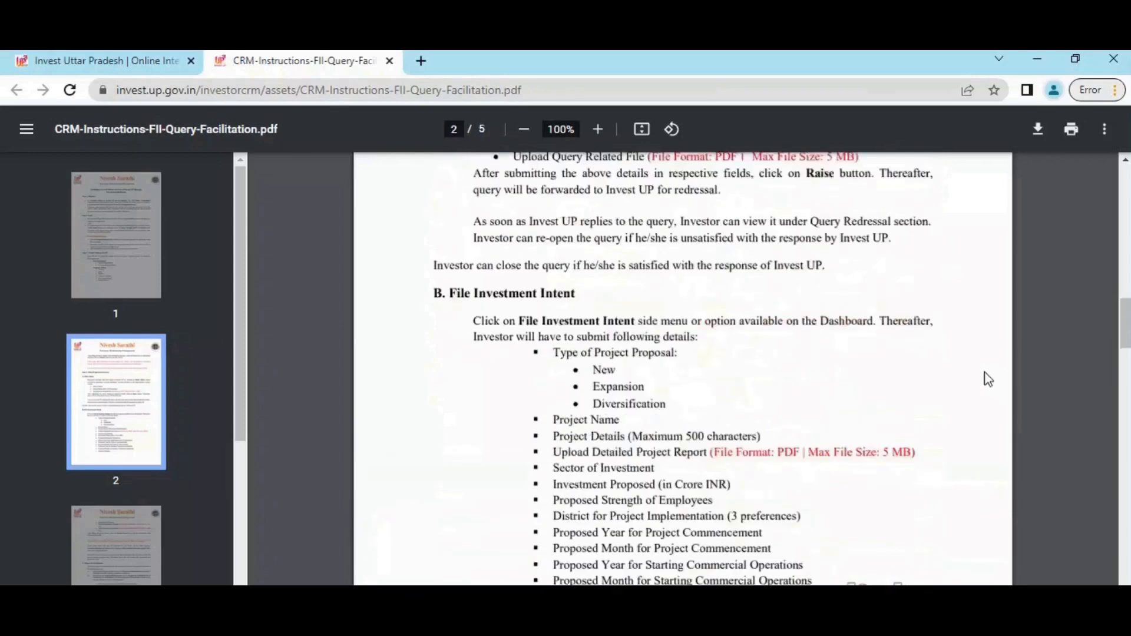
pyautogui.scroll(-2, 987, 379)
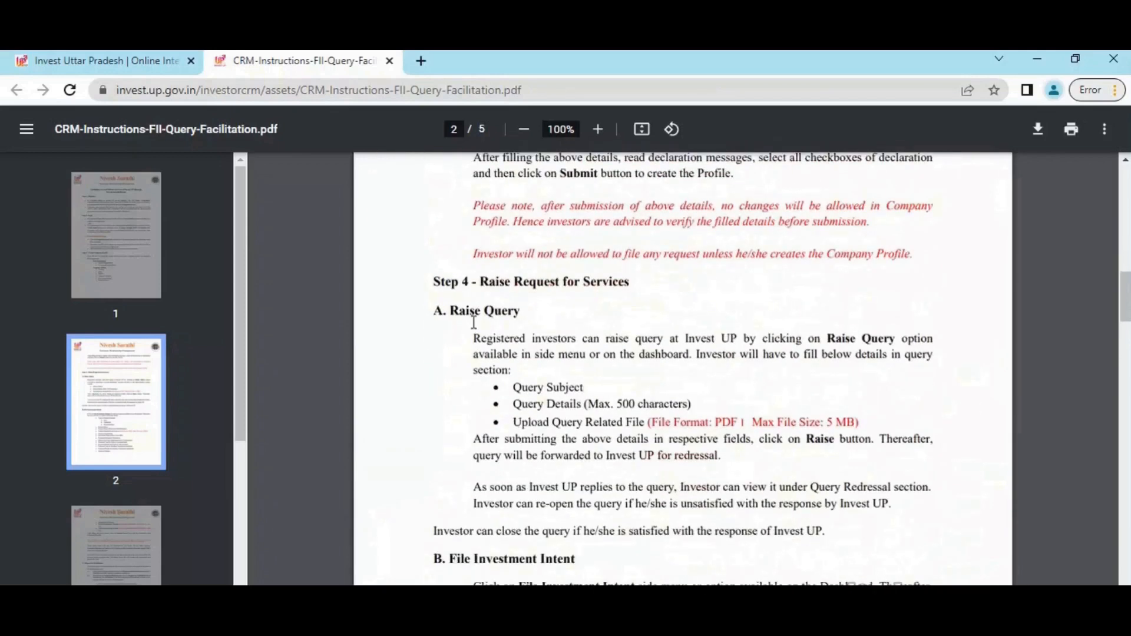
pyautogui.moveTo(434, 289); pyautogui.dragTo(516, 319)
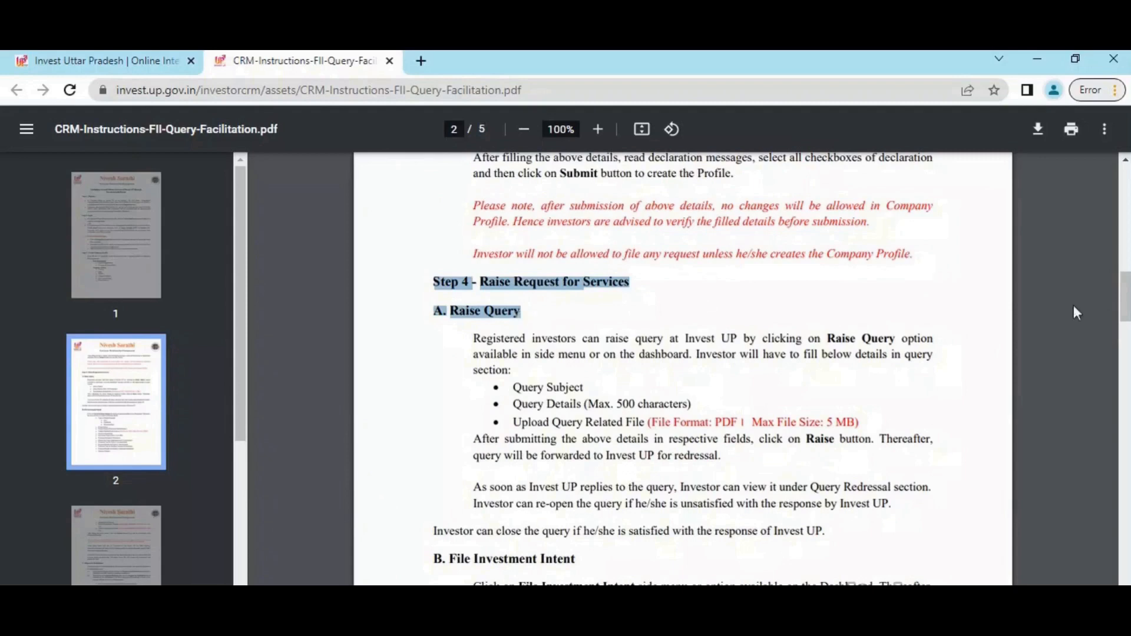
pyautogui.moveTo(1125, 310); pyautogui.dragTo(1128, 182)
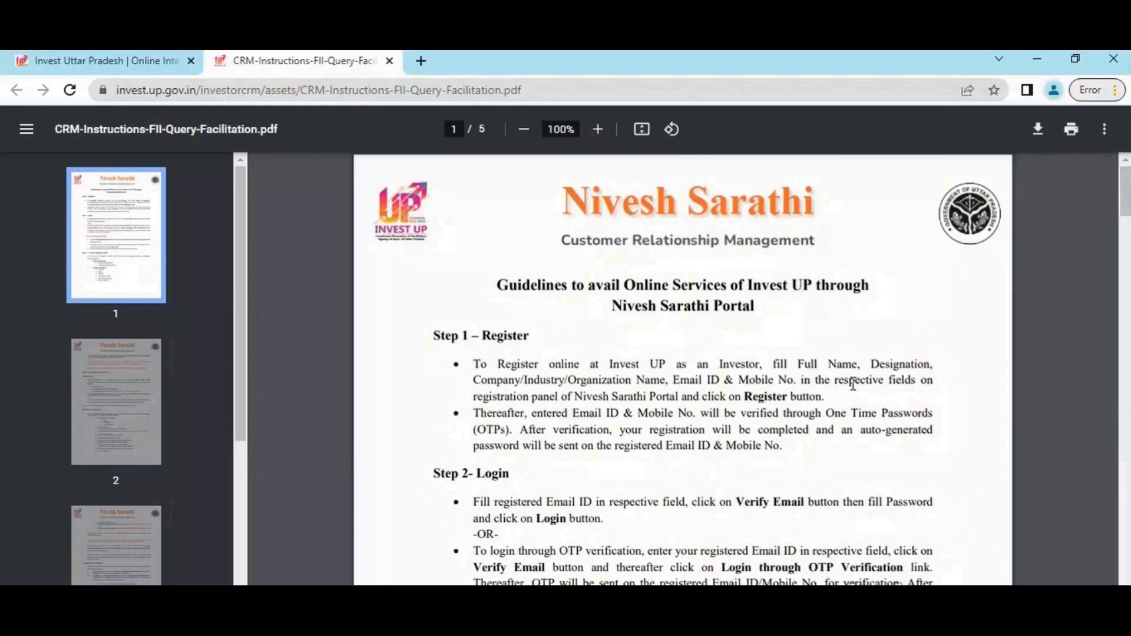
# Return to the portal's login page, close the instructions and open the Investor Registration form
pyautogui.click(133, 56)
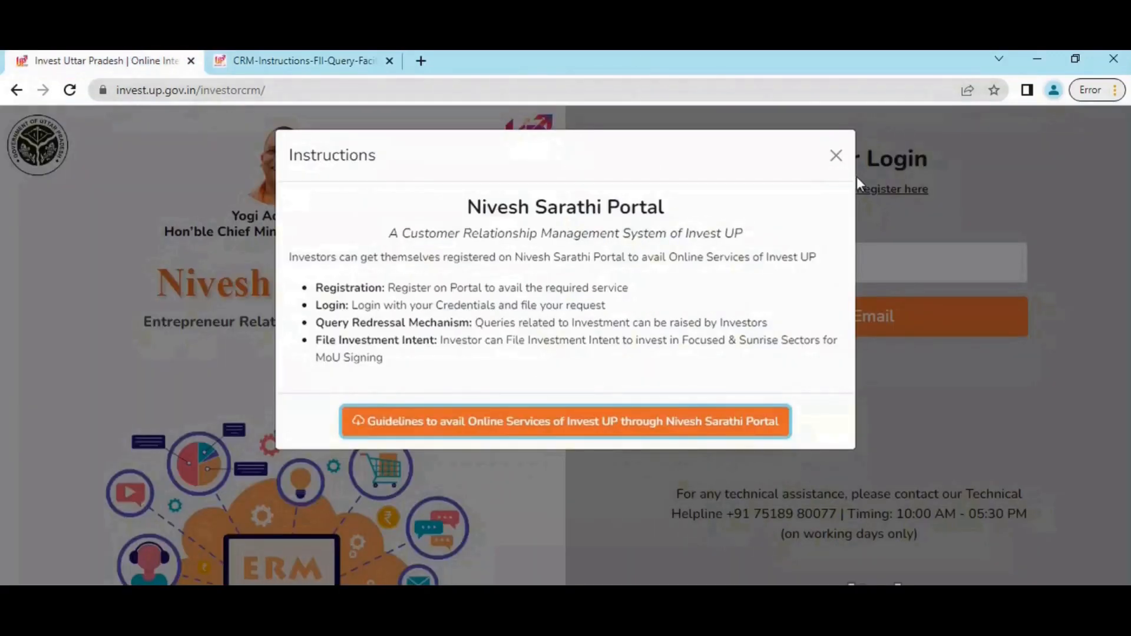
pyautogui.click(836, 156)
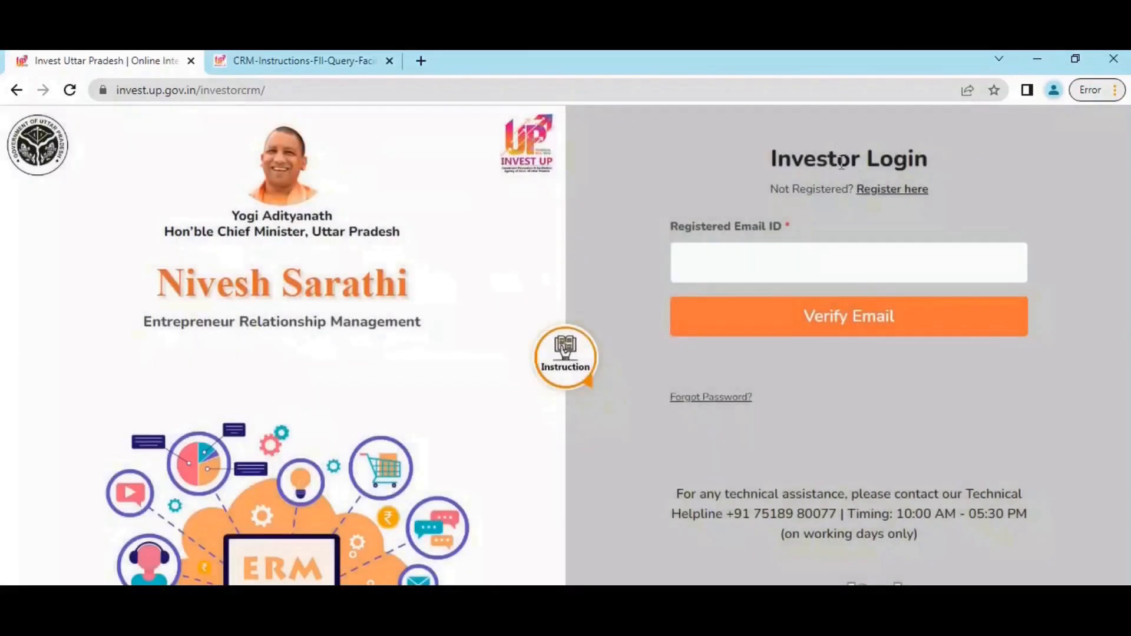
pyautogui.moveTo(777, 160); pyautogui.dragTo(946, 175)
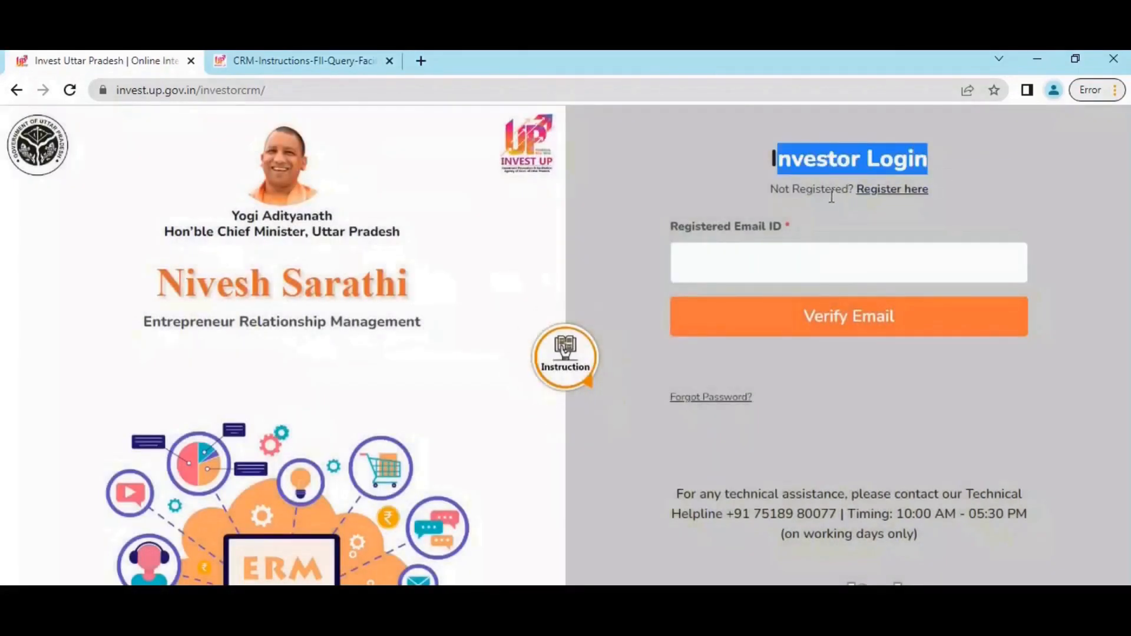
pyautogui.click(695, 269)
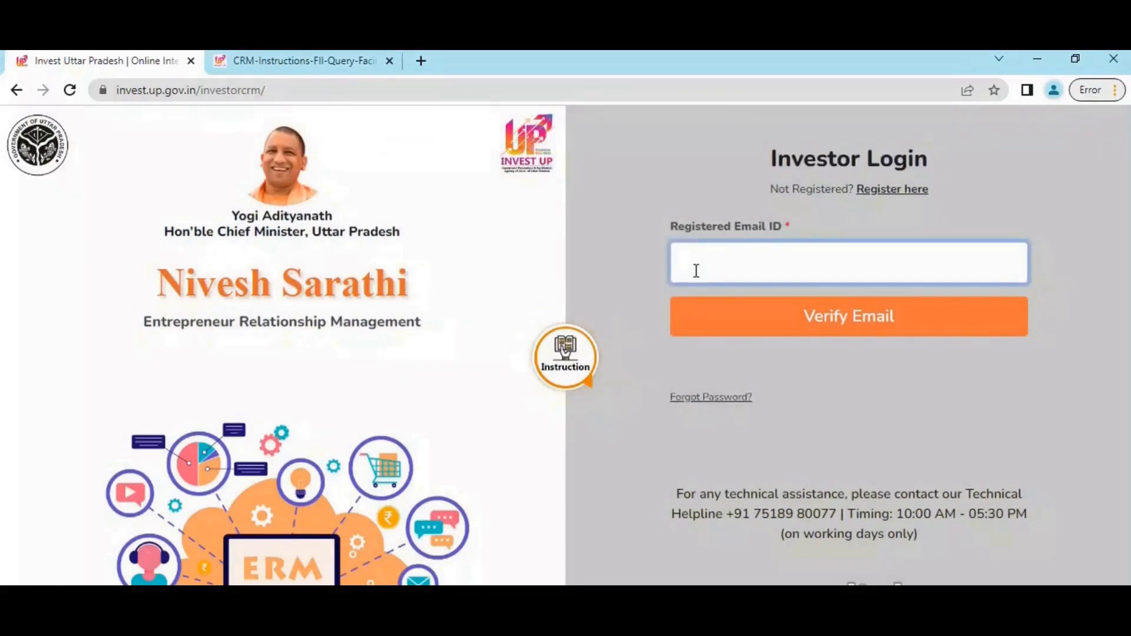
pyautogui.click(893, 193)
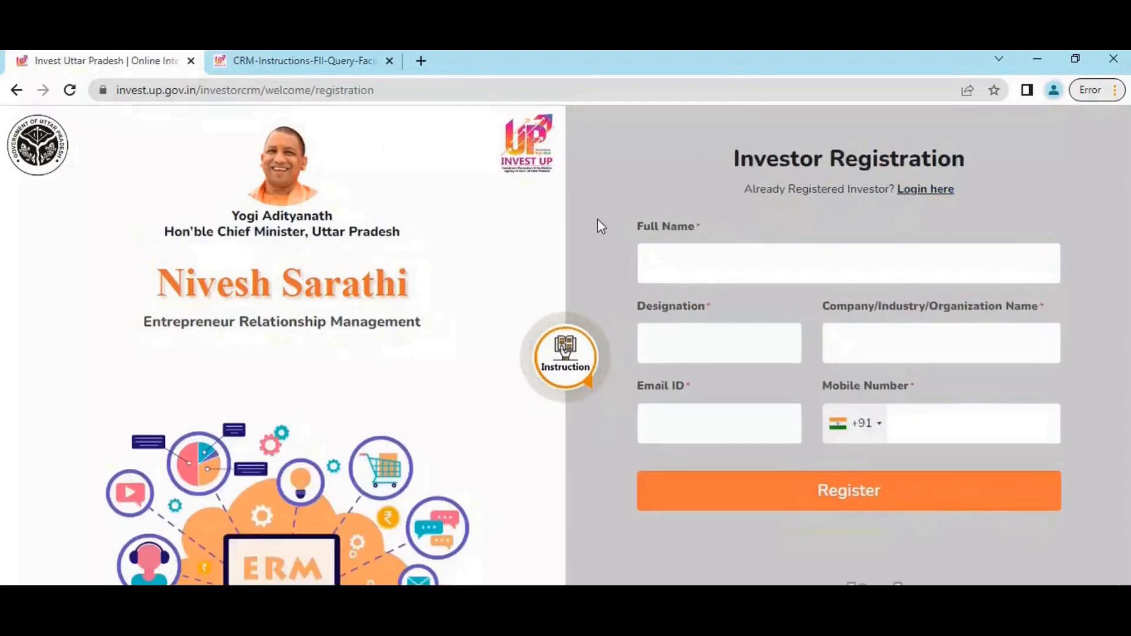
# Go through the registration form's Full Name, Designation, Company/Industry/Organization Name, Email ID and Mobile Number fields without filling them in
pyautogui.click(693, 270)
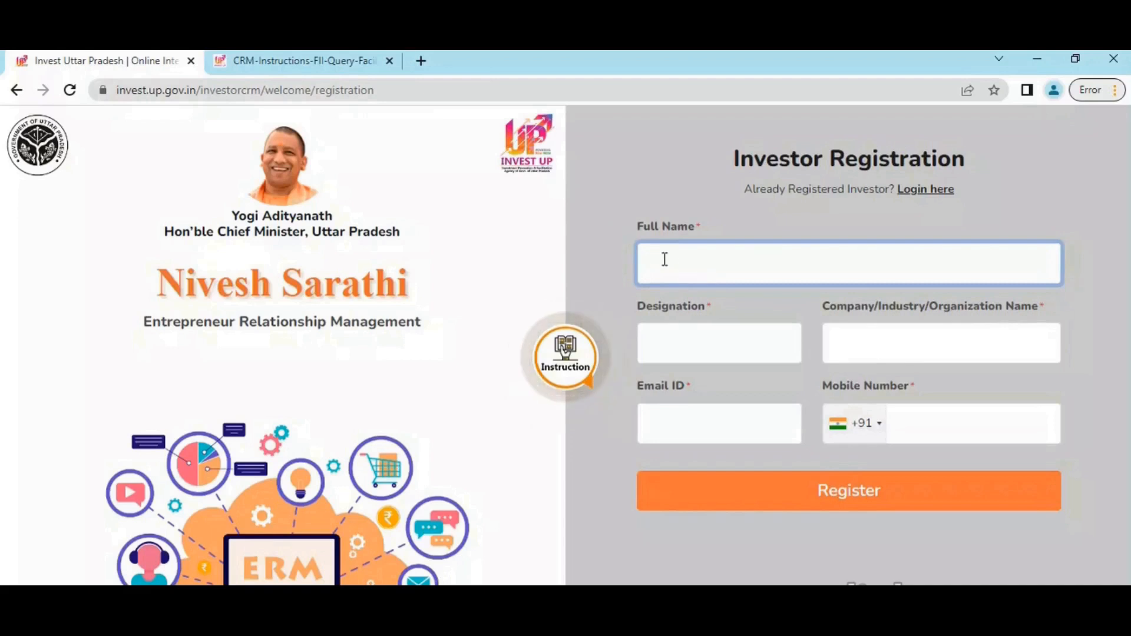
pyautogui.click(681, 338)
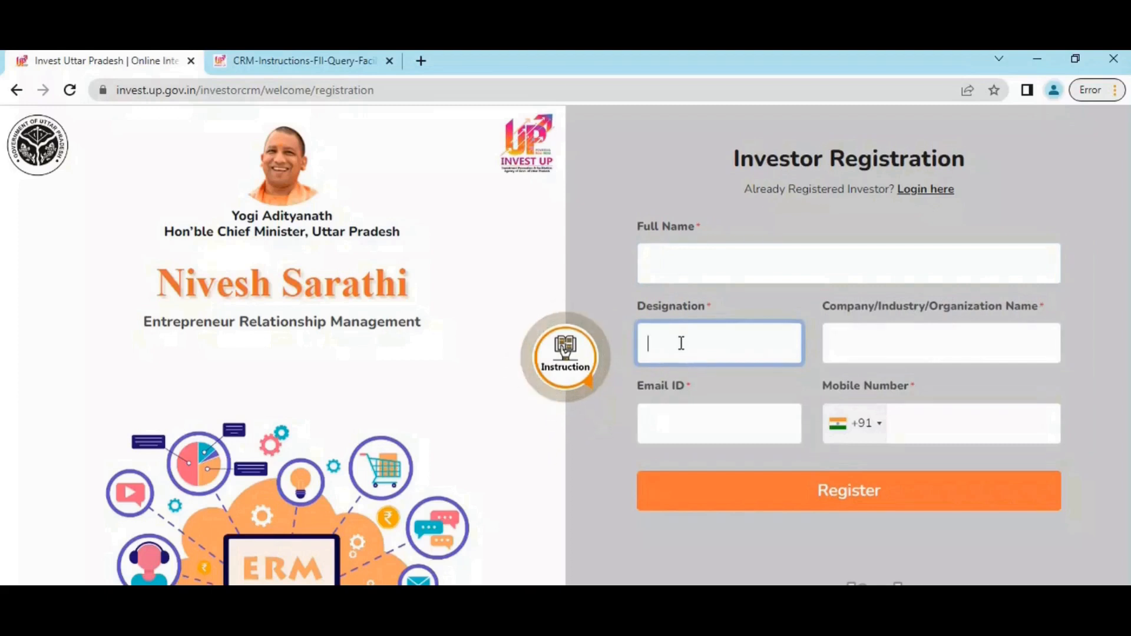
pyautogui.click(870, 328)
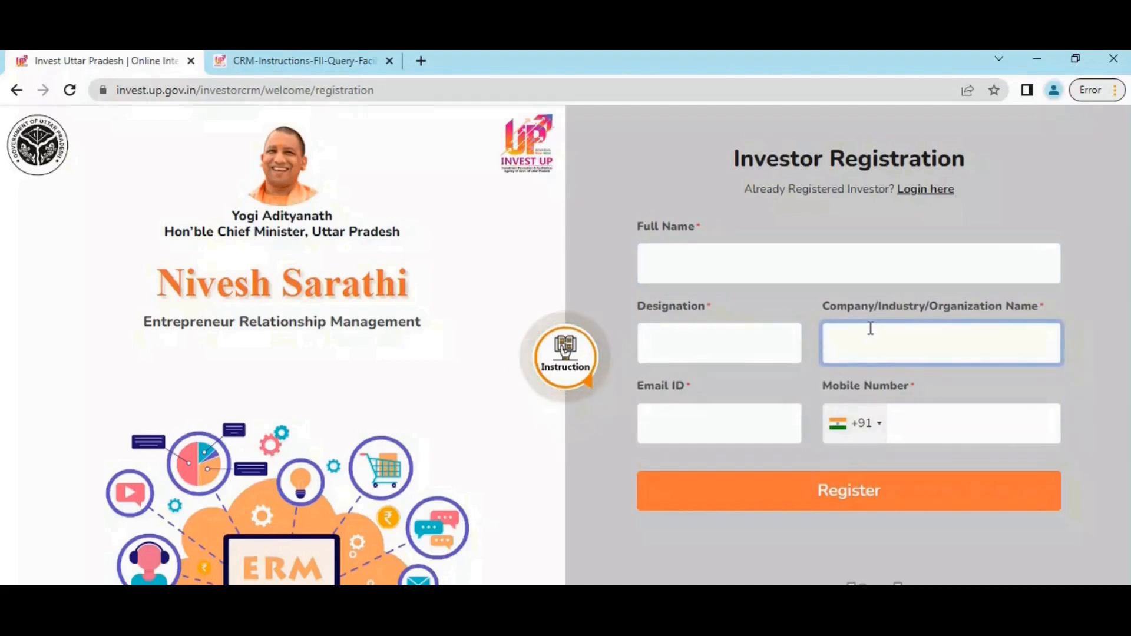
pyautogui.click(702, 429)
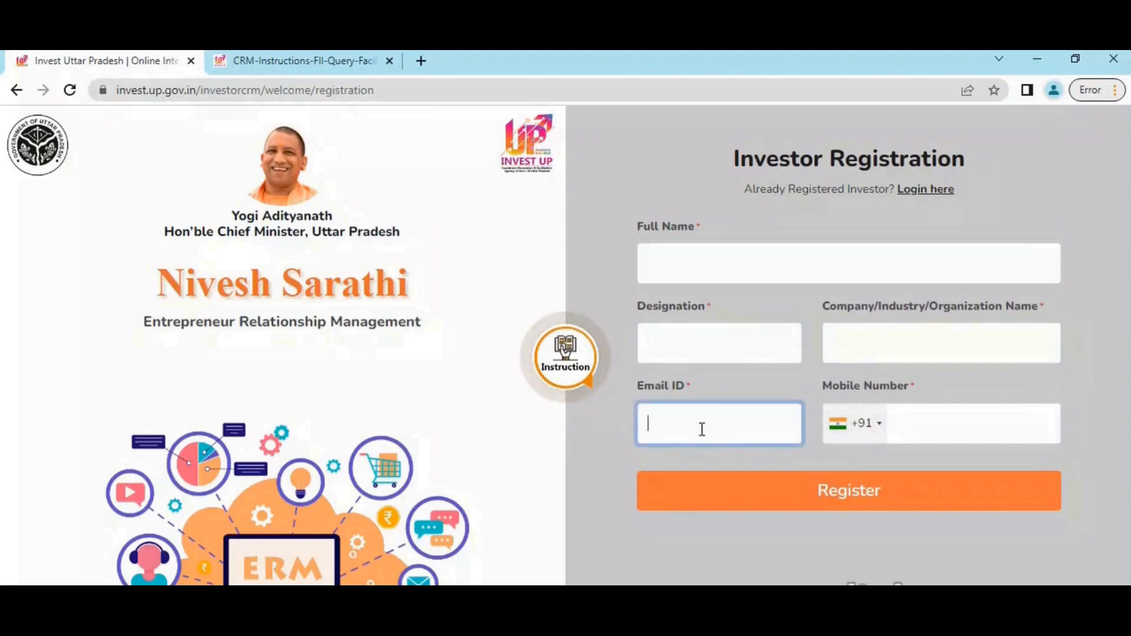
pyautogui.click(957, 426)
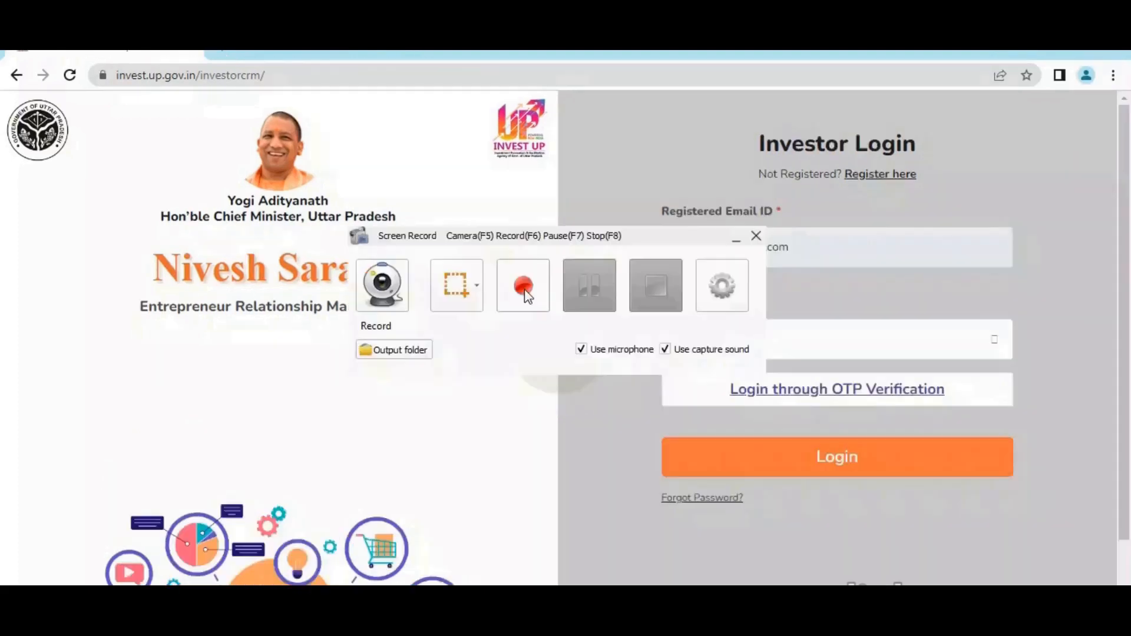
# Log in to the investor account with the registered email and password already filled in
pyautogui.click(523, 288)
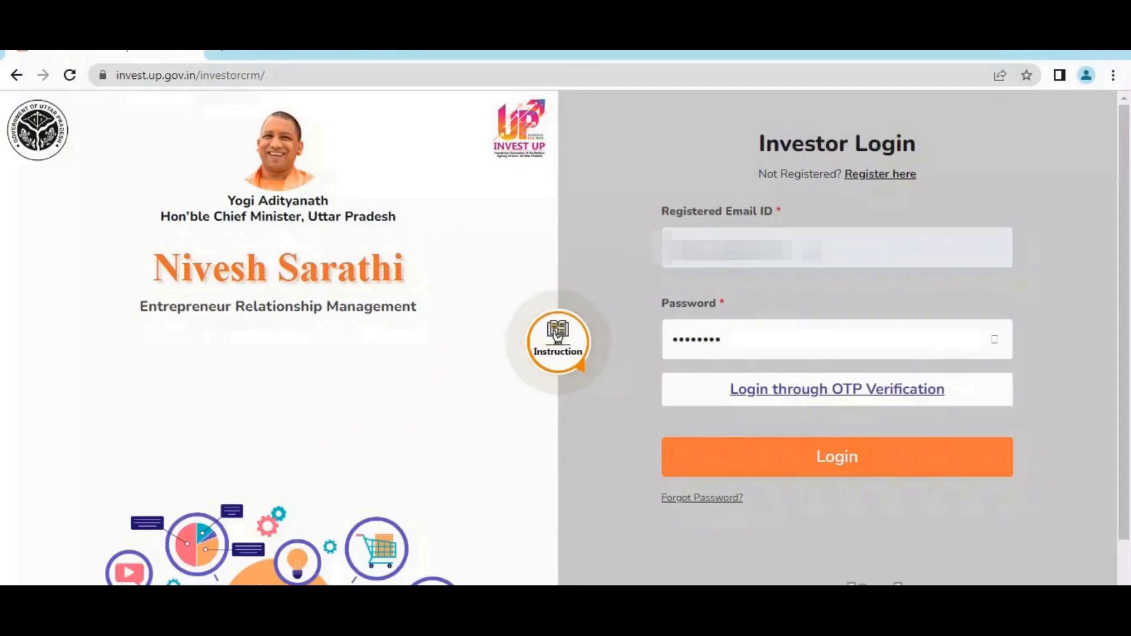
pyautogui.click(866, 457)
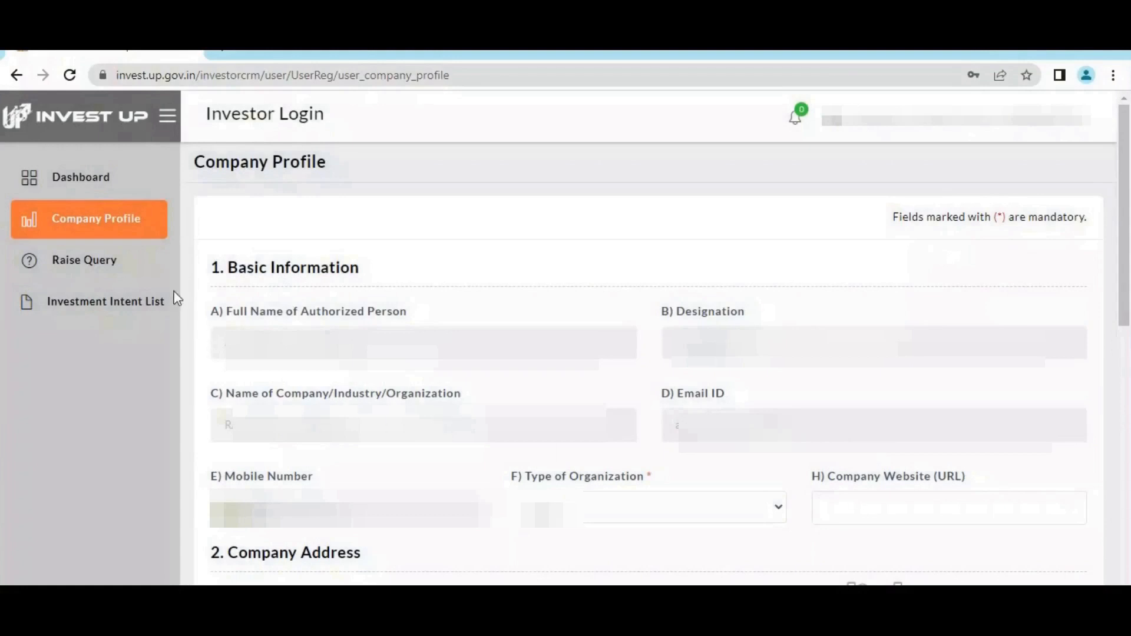
# Look over the Company Profile form from Basic Information down to the company address fields
pyautogui.moveTo(201, 171); pyautogui.dragTo(354, 178)
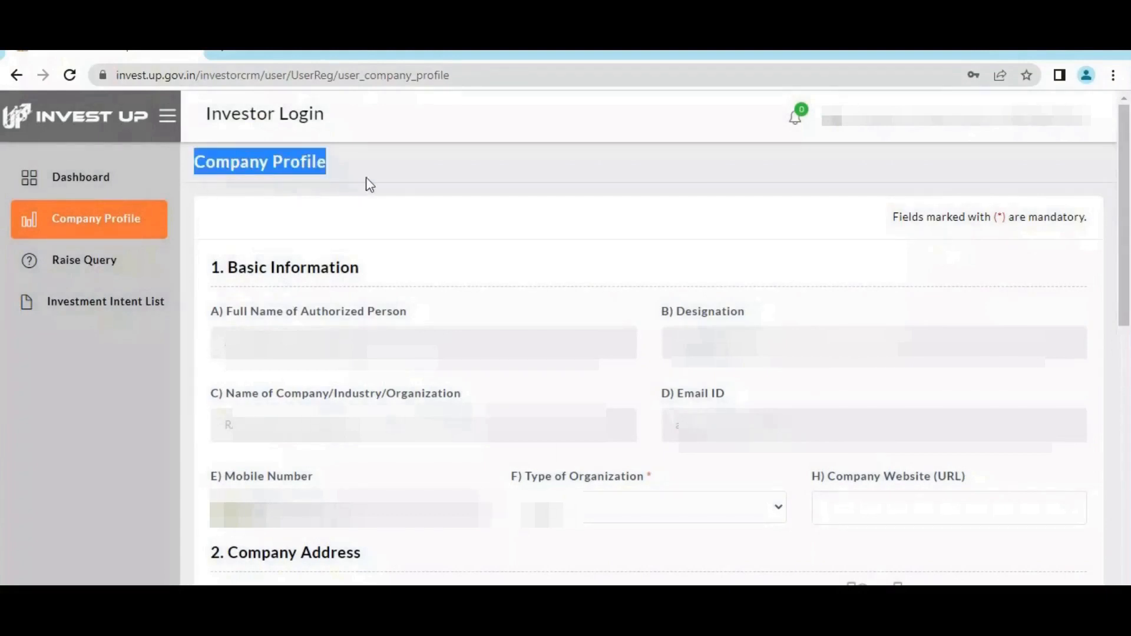
pyautogui.click(453, 160)
pyautogui.moveTo(212, 269); pyautogui.dragTo(361, 285)
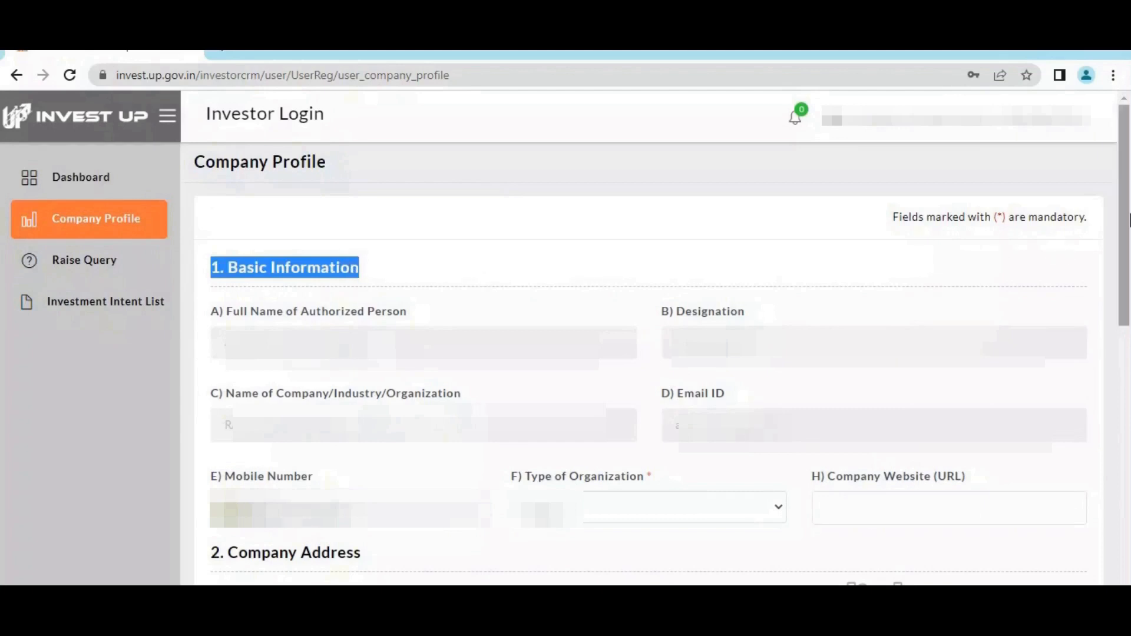
pyautogui.moveTo(1129, 214); pyautogui.dragTo(1129, 304)
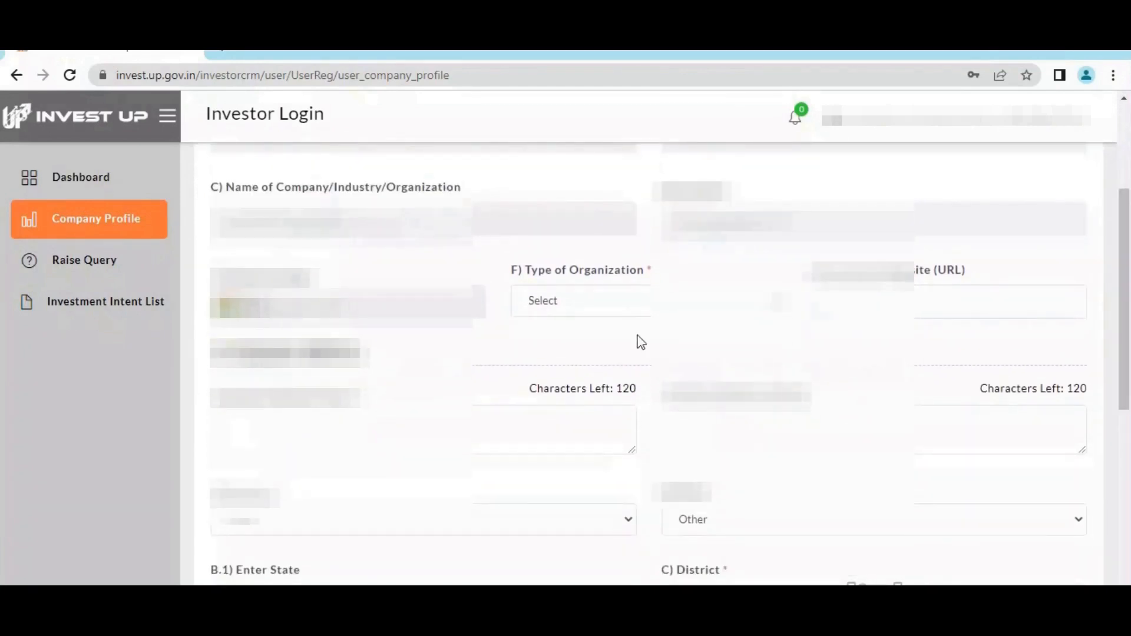
# Set the Type of Organization to Micro (0 to 50 Cr) and fill in both company address lines
pyautogui.click(568, 312)
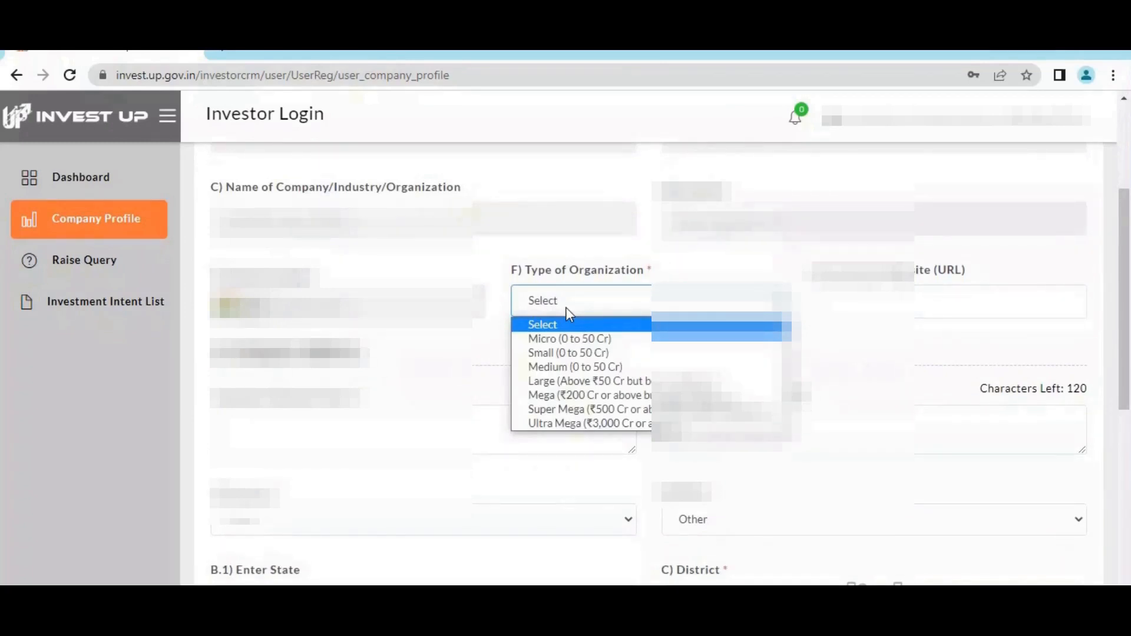
pyautogui.click(566, 339)
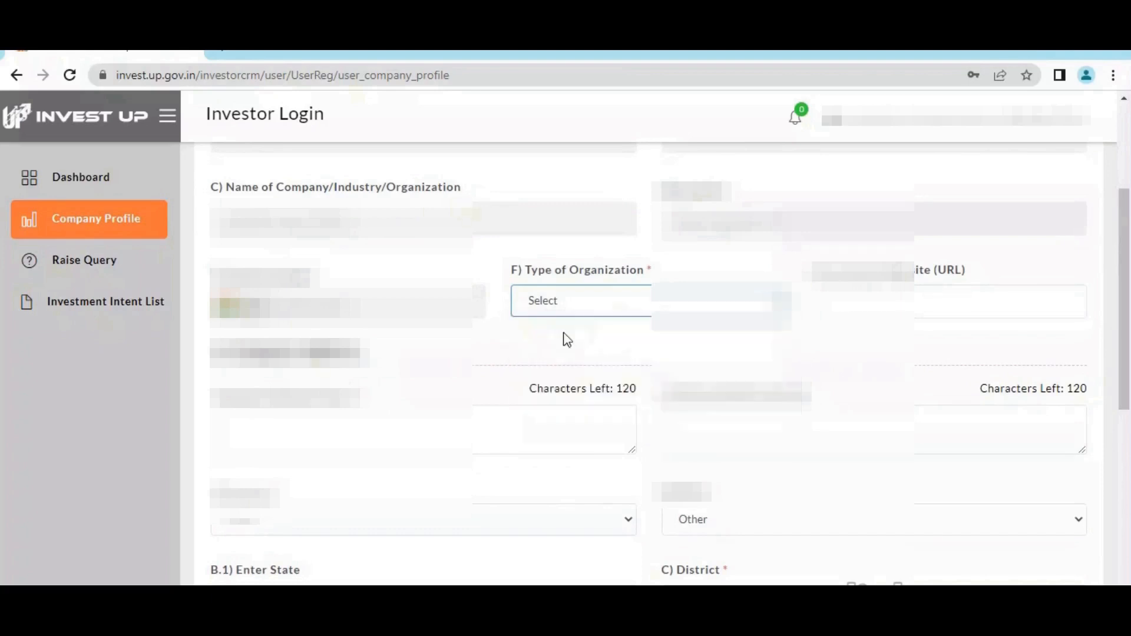
pyautogui.scroll(-3, 563, 336)
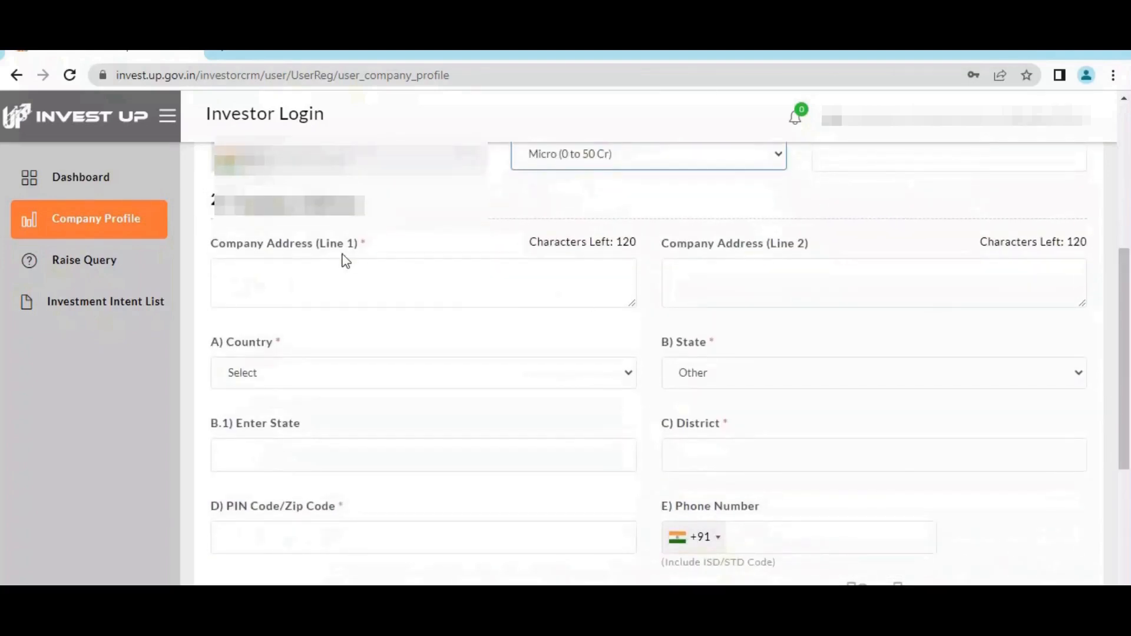
pyautogui.click(323, 267)
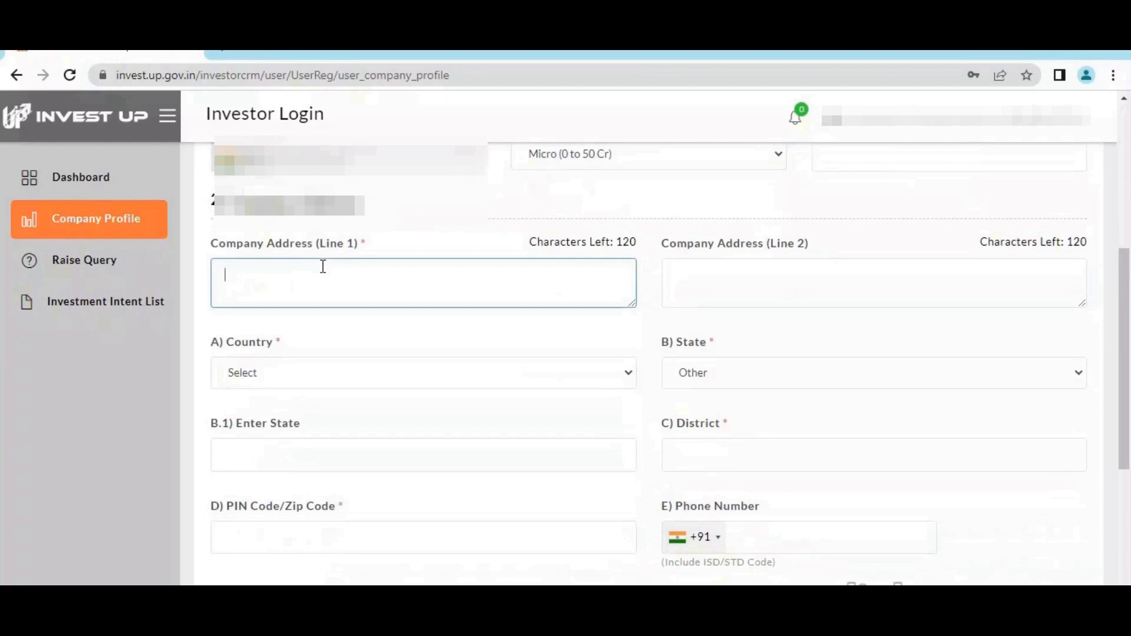
pyautogui.write('Jhansha')
pyautogui.press('Tab')
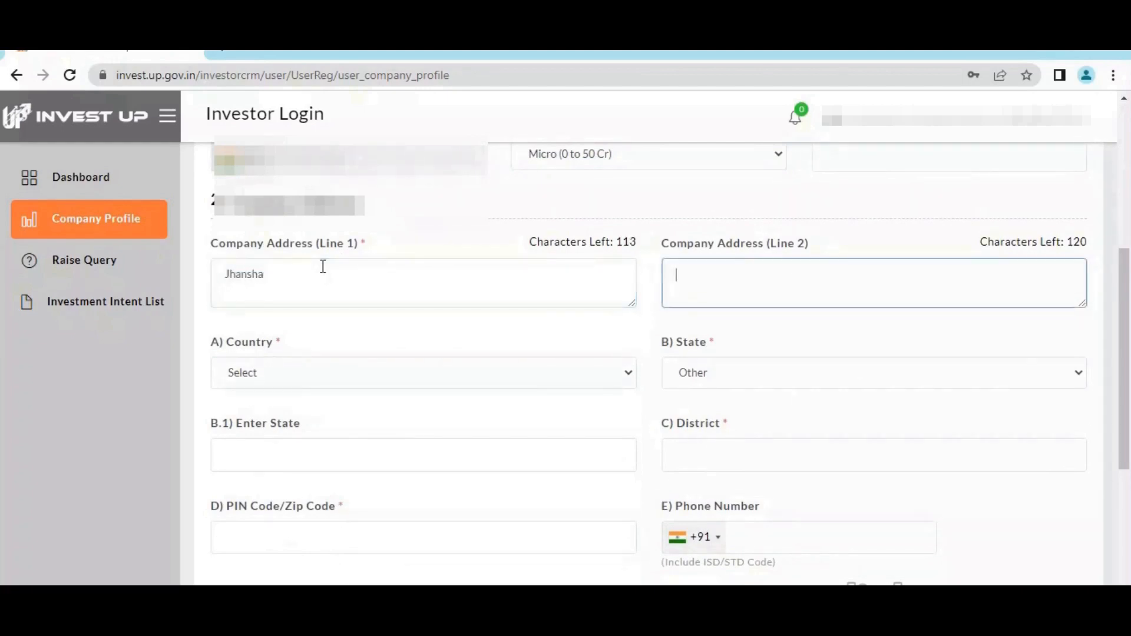
pyautogui.write('Madanpur')
pyautogui.click(279, 278)
pyautogui.click(979, 301)
# Set the company's country to India, the state to Uttar Pradesh and the district to Barabanki
pyautogui.scroll(-1, 498, 243)
pyautogui.click(372, 296)
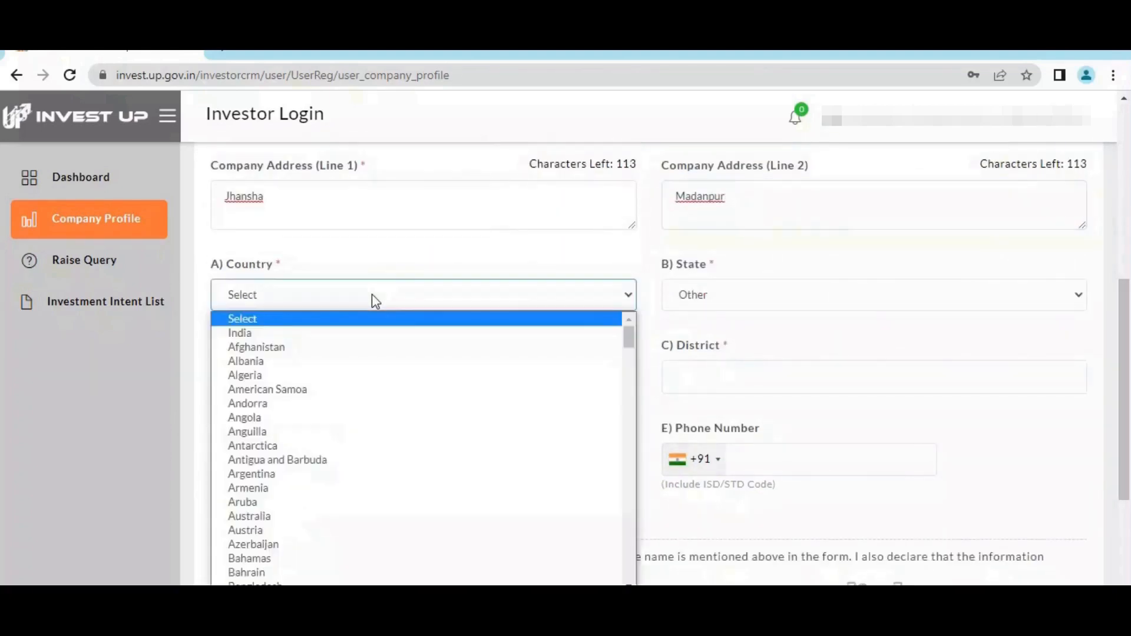
pyautogui.press('Down')
pyautogui.press('Return')
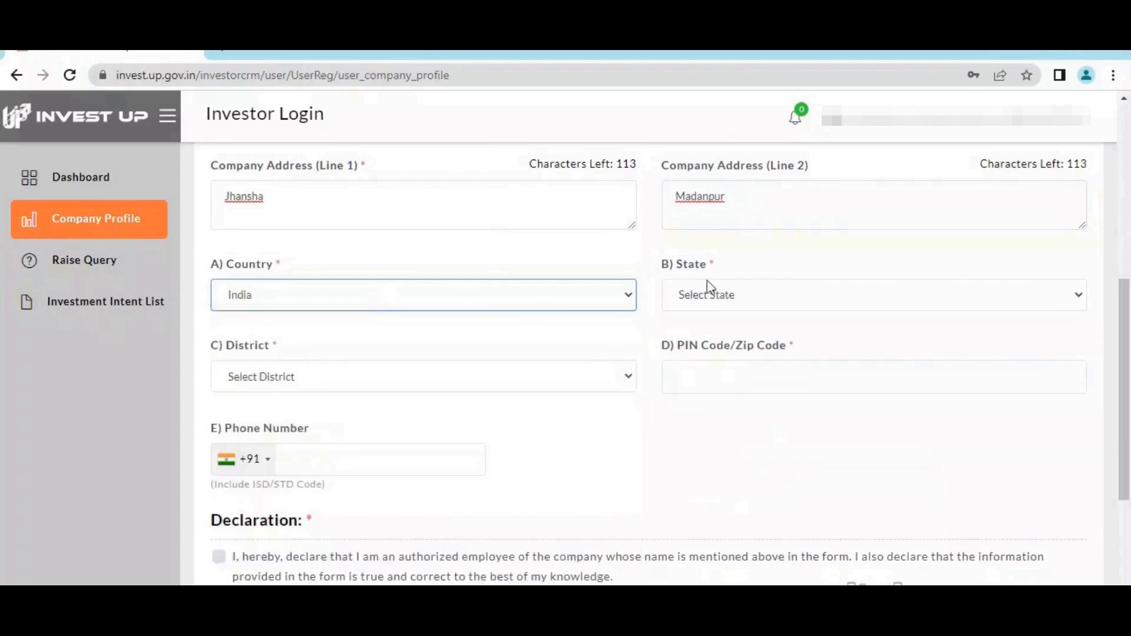
pyautogui.click(743, 298)
pyautogui.write('u')
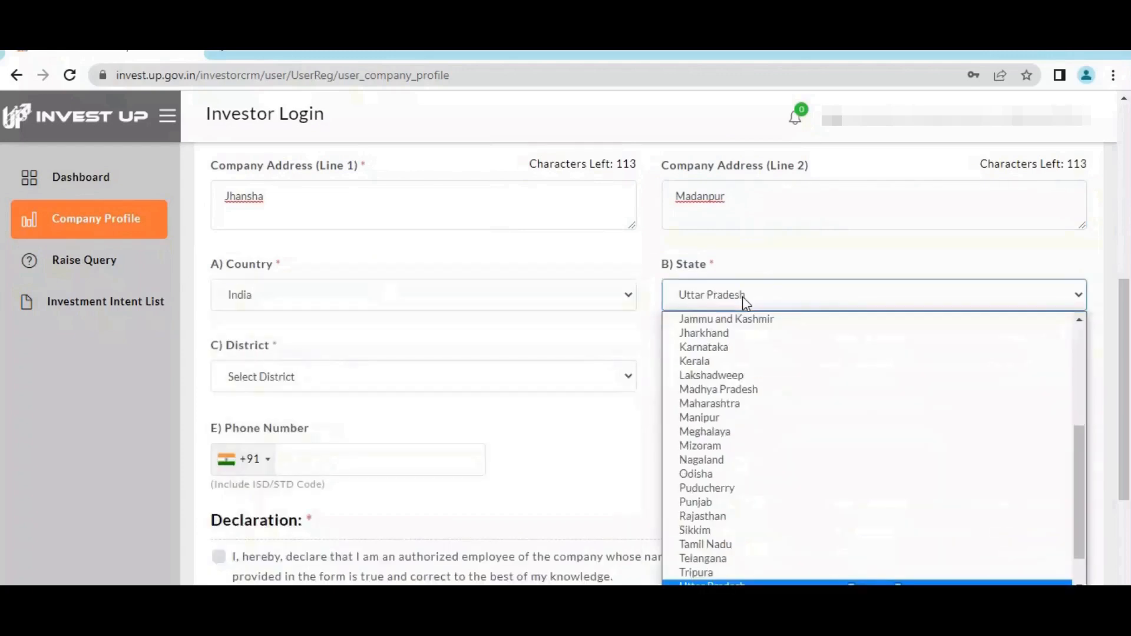
pyautogui.press('Return')
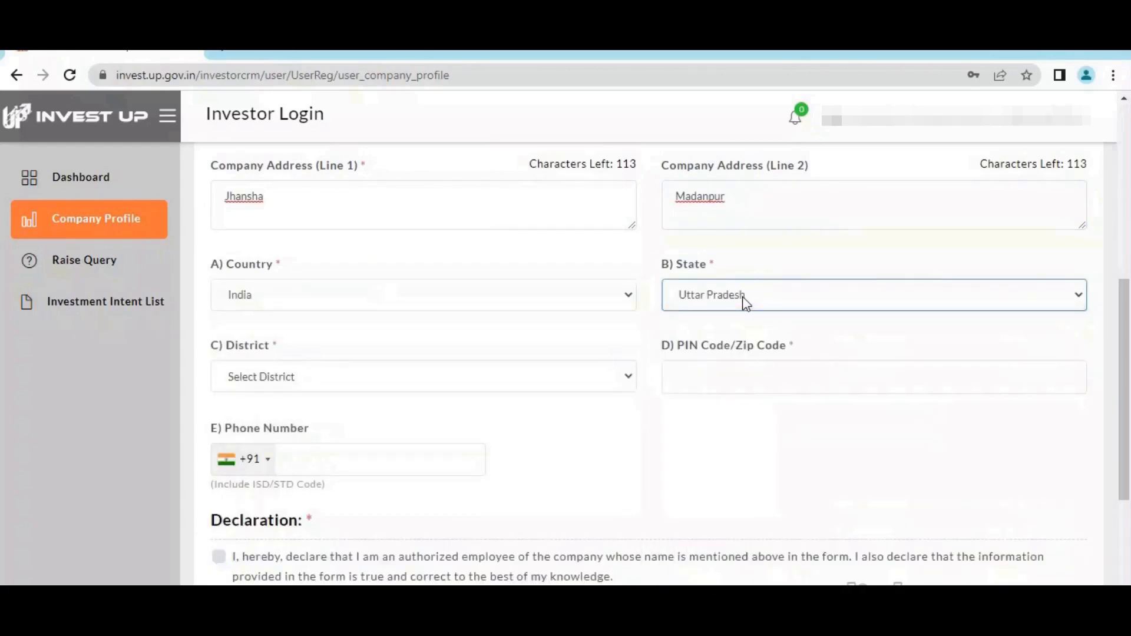
pyautogui.click(305, 374)
pyautogui.write('bar')
pyautogui.press('Return')
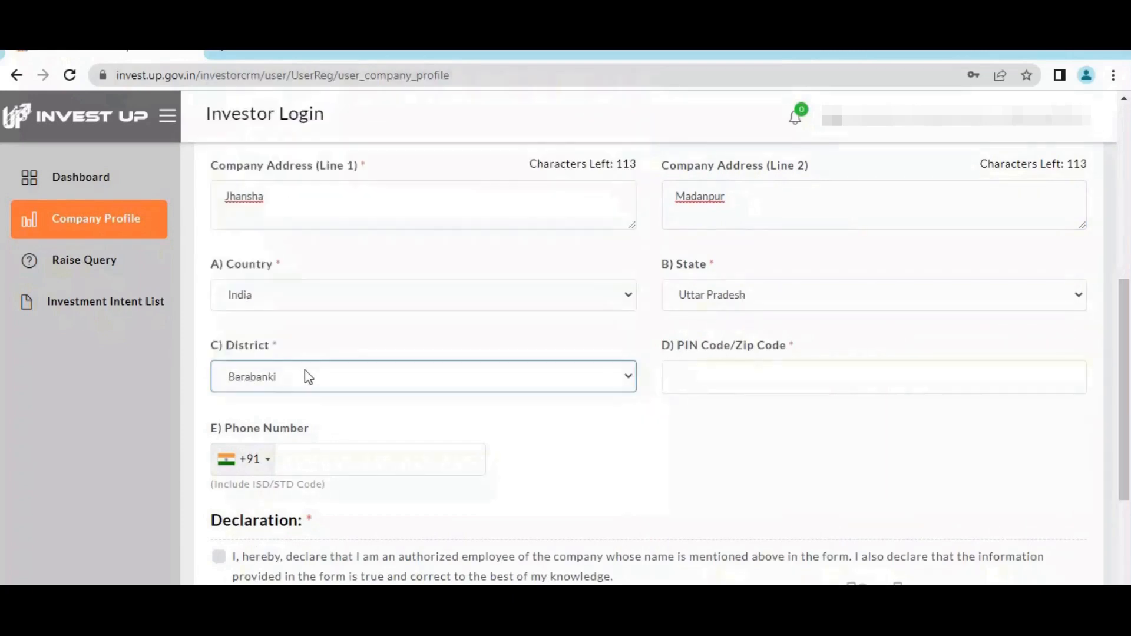
# Enter the company's postal code in PIN Code/Zip Code and leave the optional Phone Number empty
pyautogui.click(709, 378)
pyautogui.write('2353')
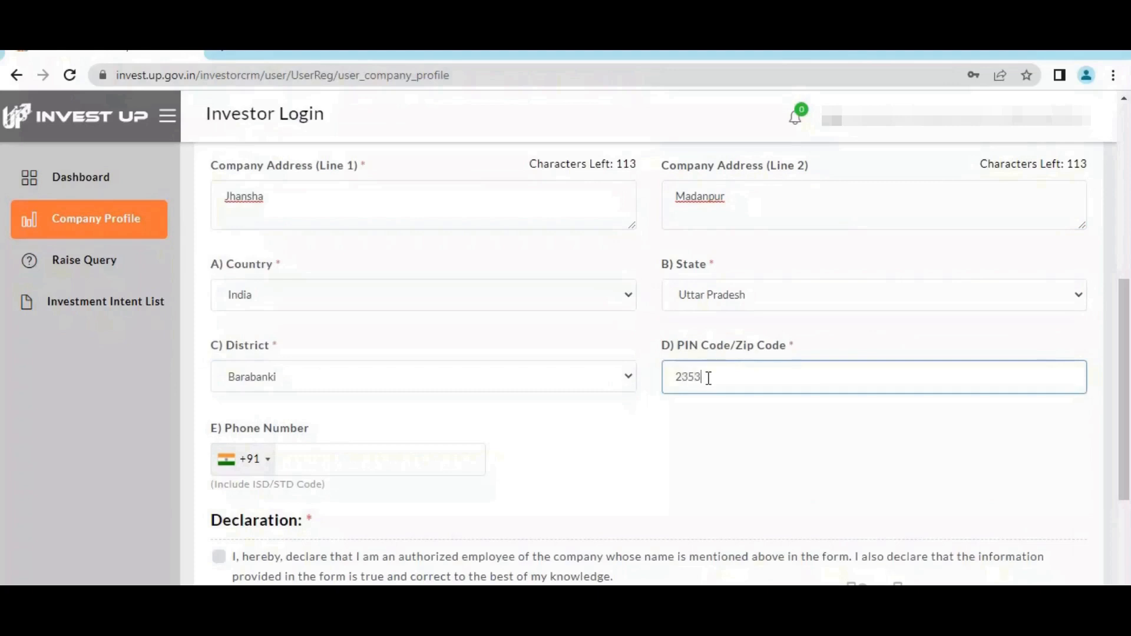
pyautogui.write('05')
pyautogui.click(818, 482)
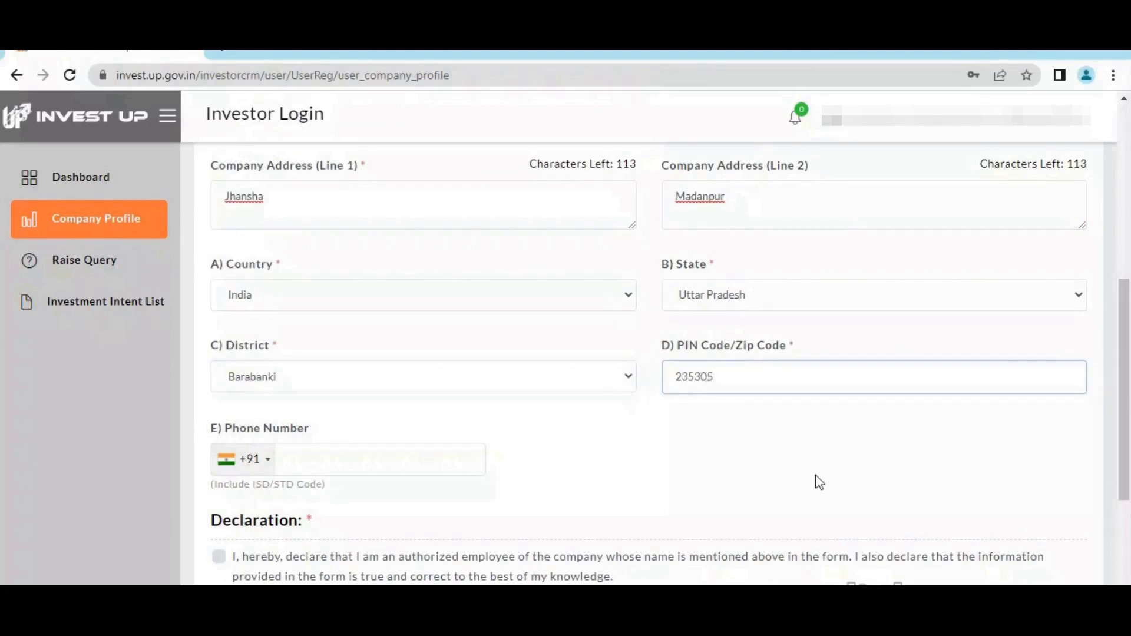
pyautogui.scroll(-3, 1127, 350)
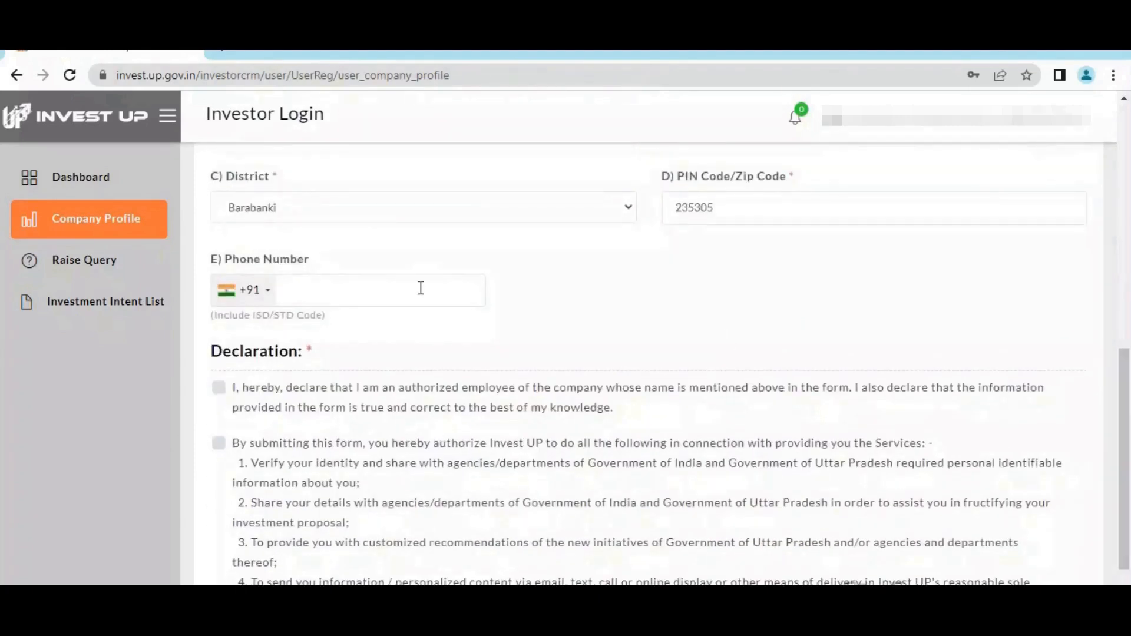
pyautogui.click(344, 290)
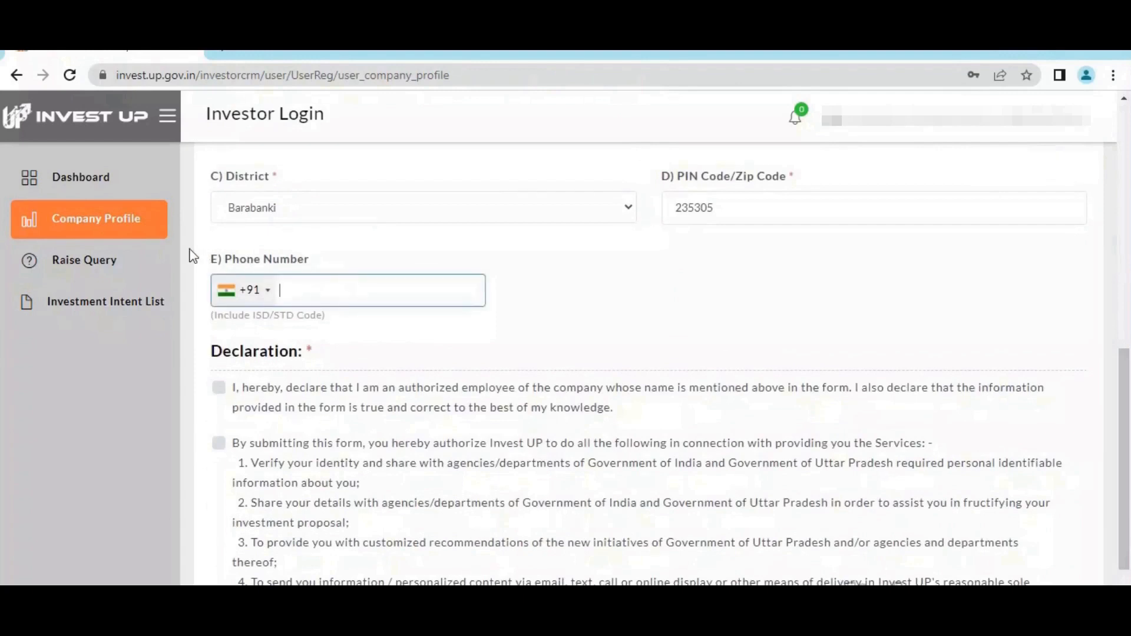
pyautogui.moveTo(307, 258); pyautogui.dragTo(200, 262)
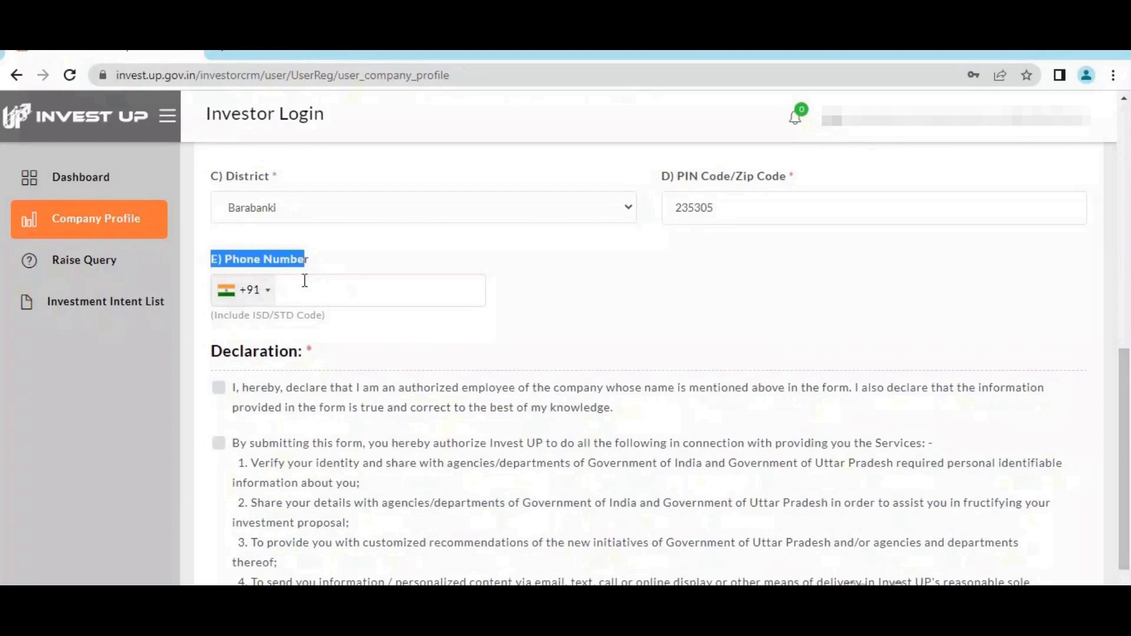
pyautogui.click(372, 267)
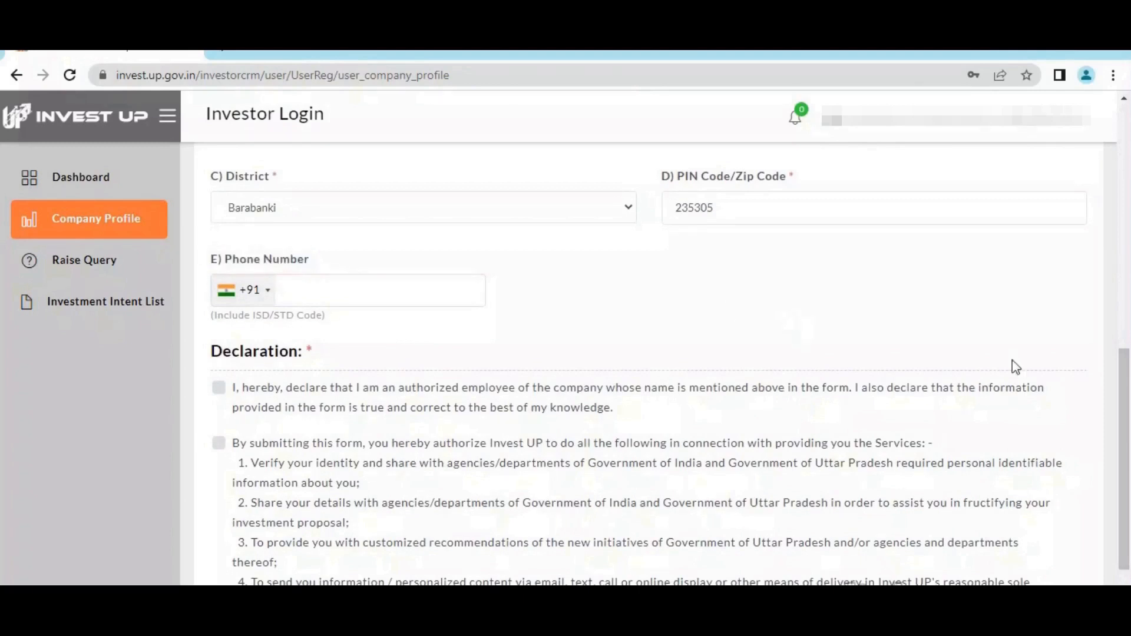
# Accept both declaration statements and submit the Company Profile form
pyautogui.scroll(-1, 1124, 447)
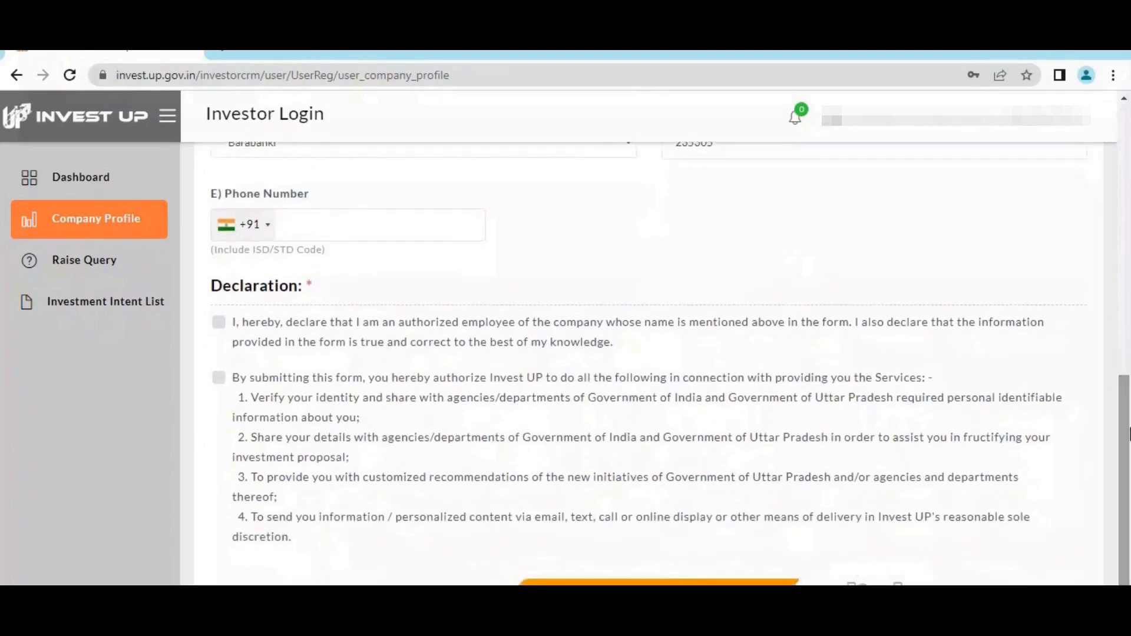
pyautogui.click(219, 323)
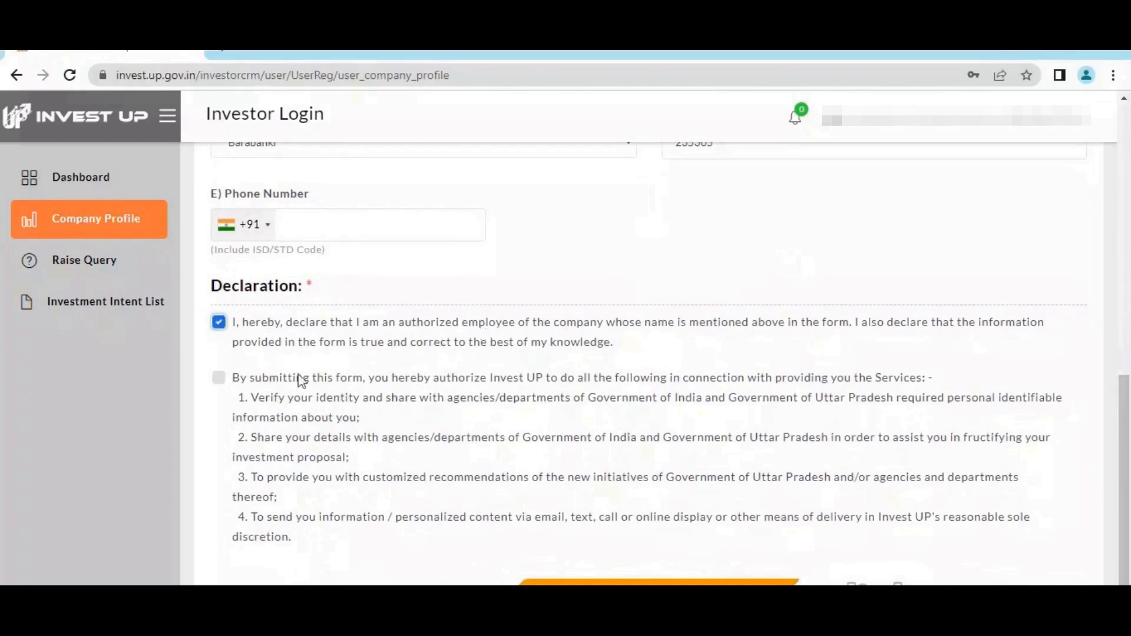
pyautogui.click(220, 379)
pyautogui.scroll(-1, 1101, 466)
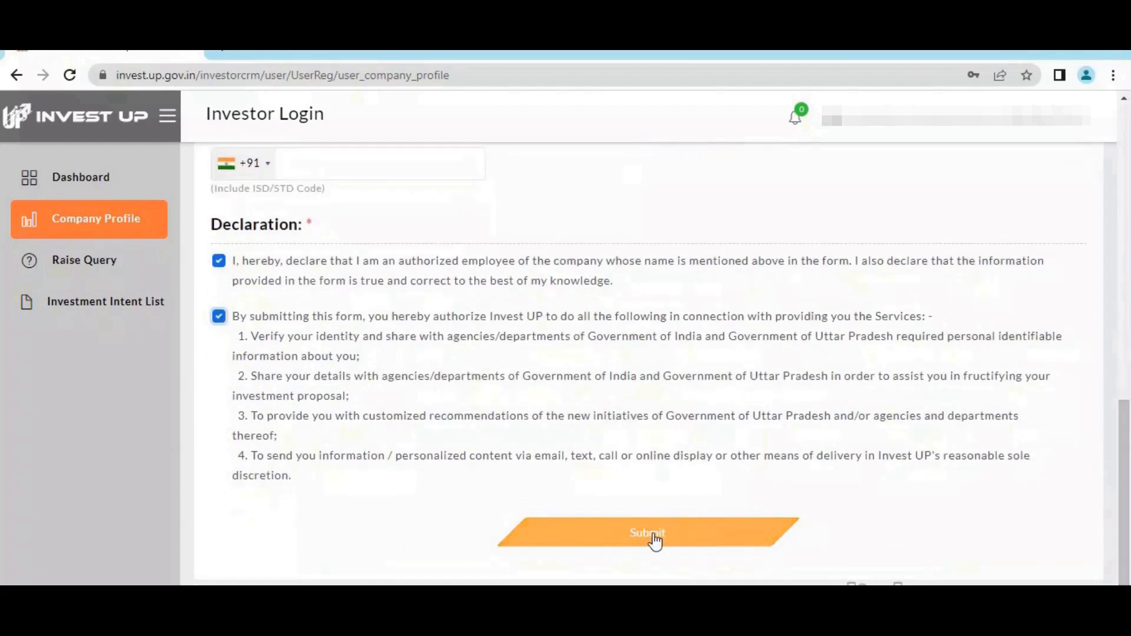
pyautogui.click(628, 525)
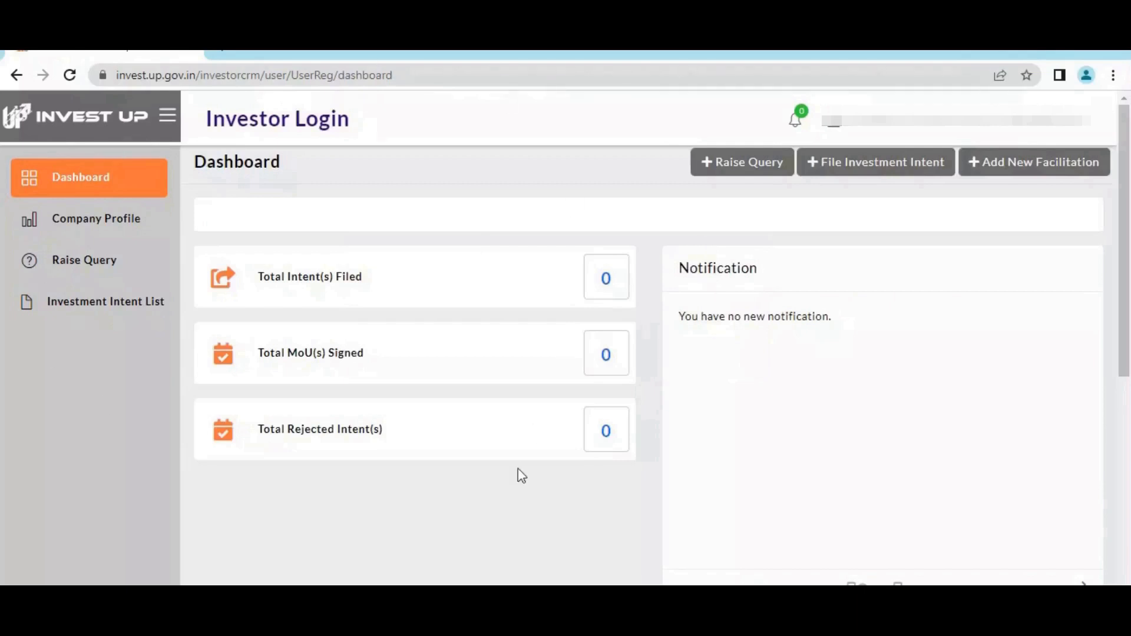
# Open the File Investment Intent form from the dashboard and set the Project Proposal to New
pyautogui.doubleClick(244, 175)
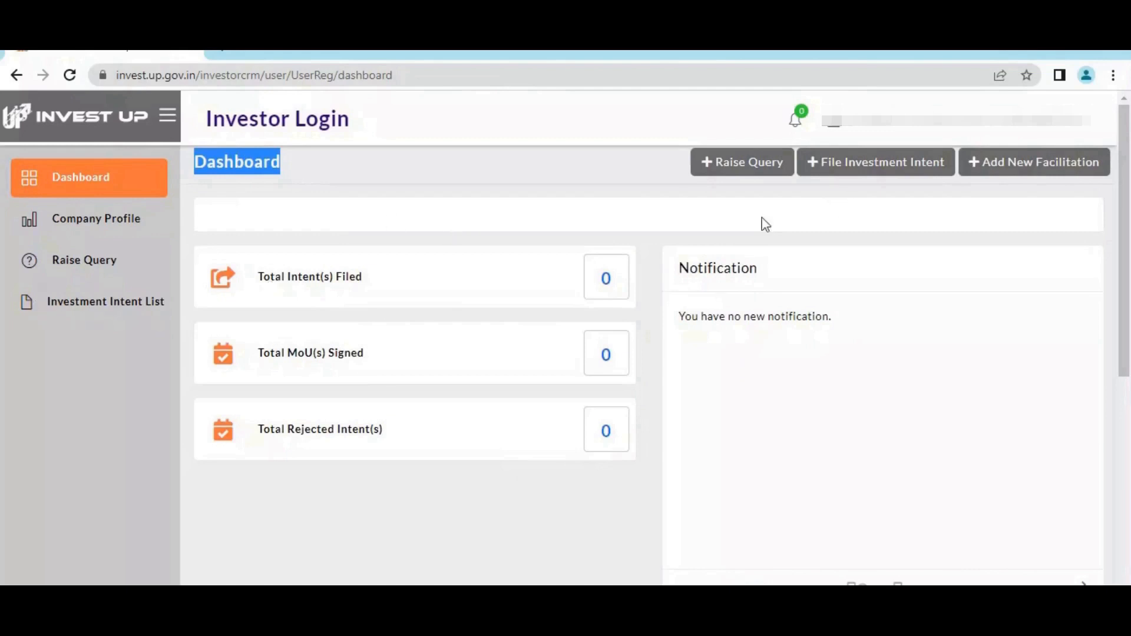
pyautogui.click(875, 171)
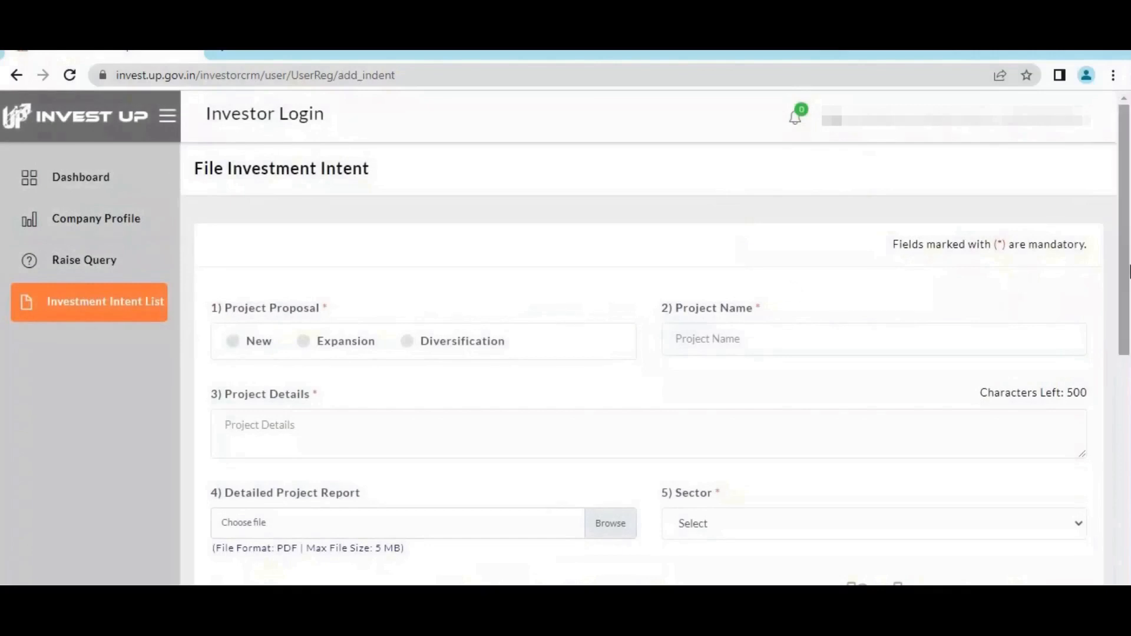
pyautogui.moveTo(1125, 287)
pyautogui.mouseDown()
pyautogui.moveTo(1128, 554)
pyautogui.moveTo(1128, 272)
pyautogui.moveTo(1128, 288)
pyautogui.mouseUp()
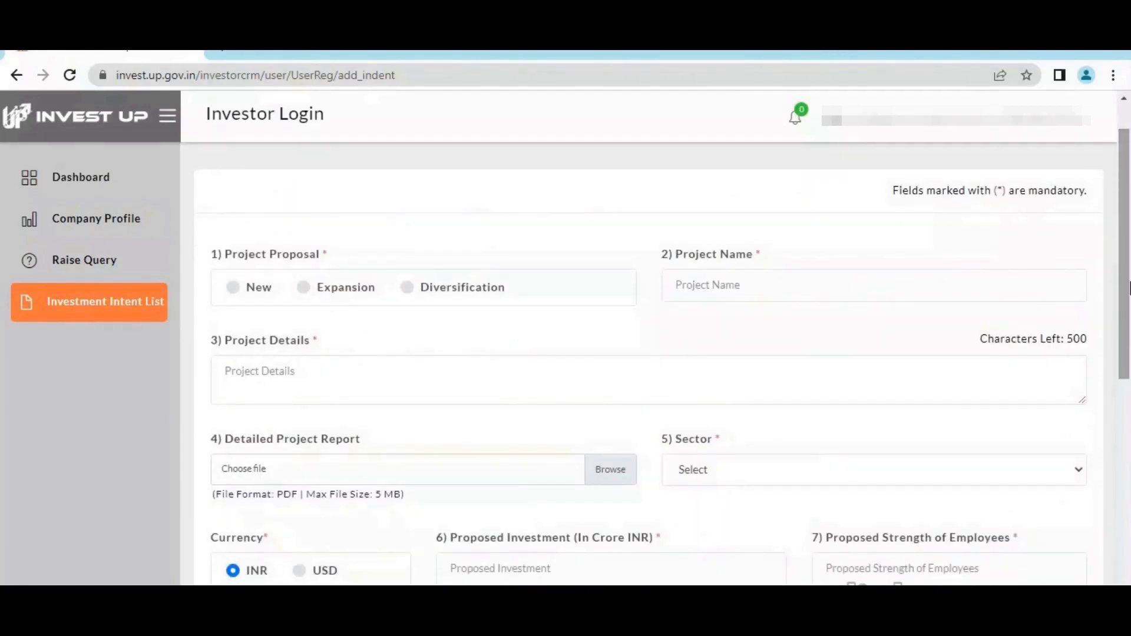
pyautogui.moveTo(1129, 289); pyautogui.dragTo(1128, 316)
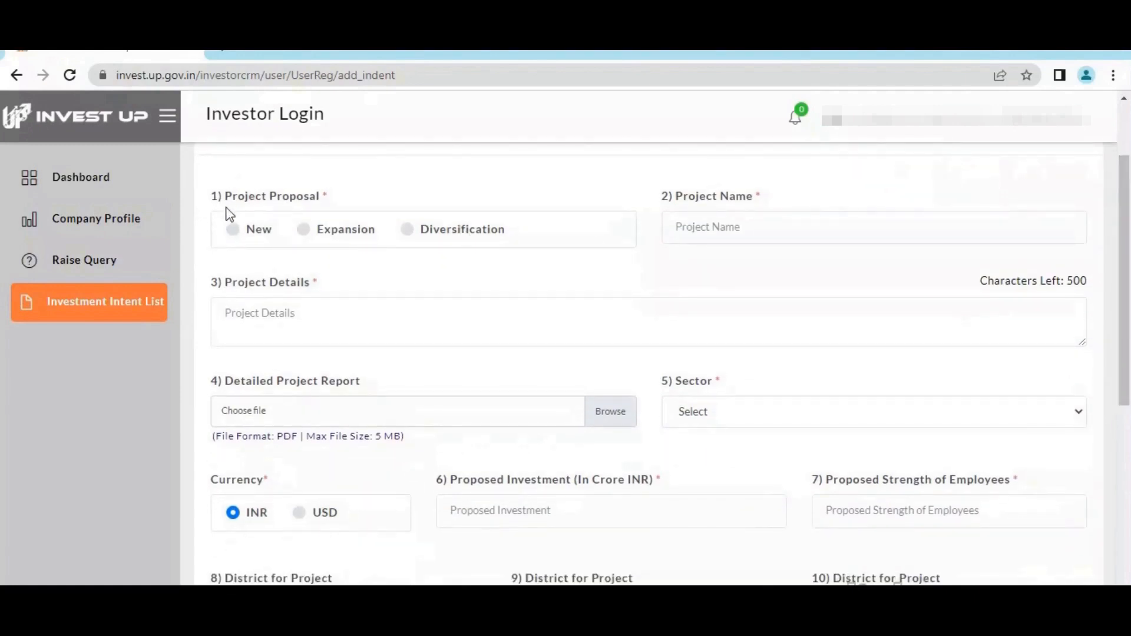
pyautogui.moveTo(231, 200); pyautogui.dragTo(326, 200)
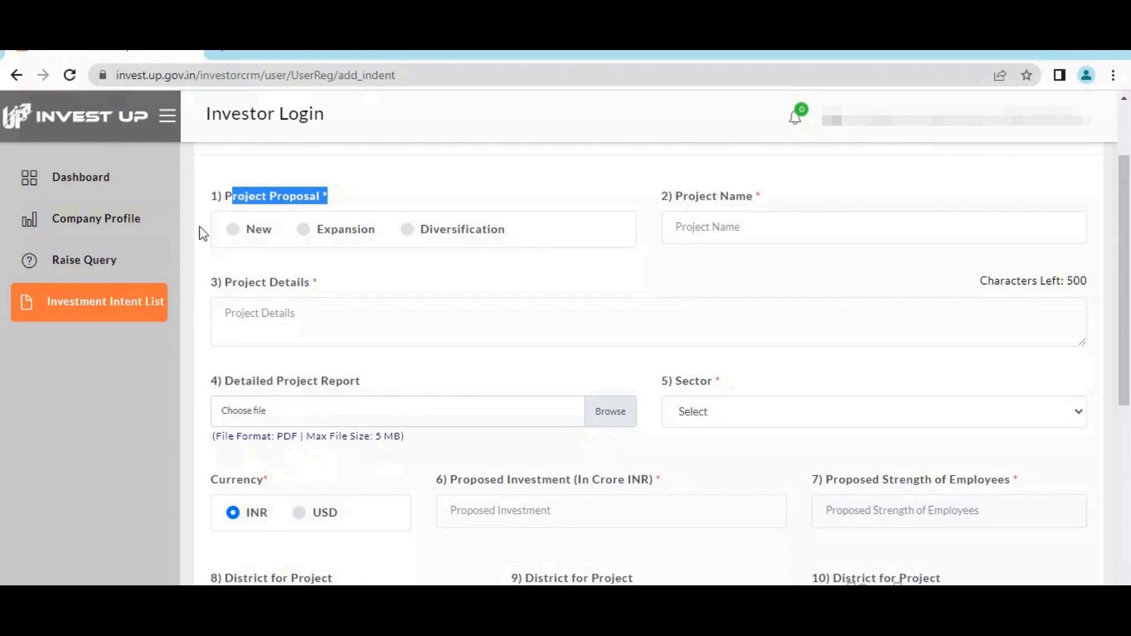
pyautogui.click(240, 233)
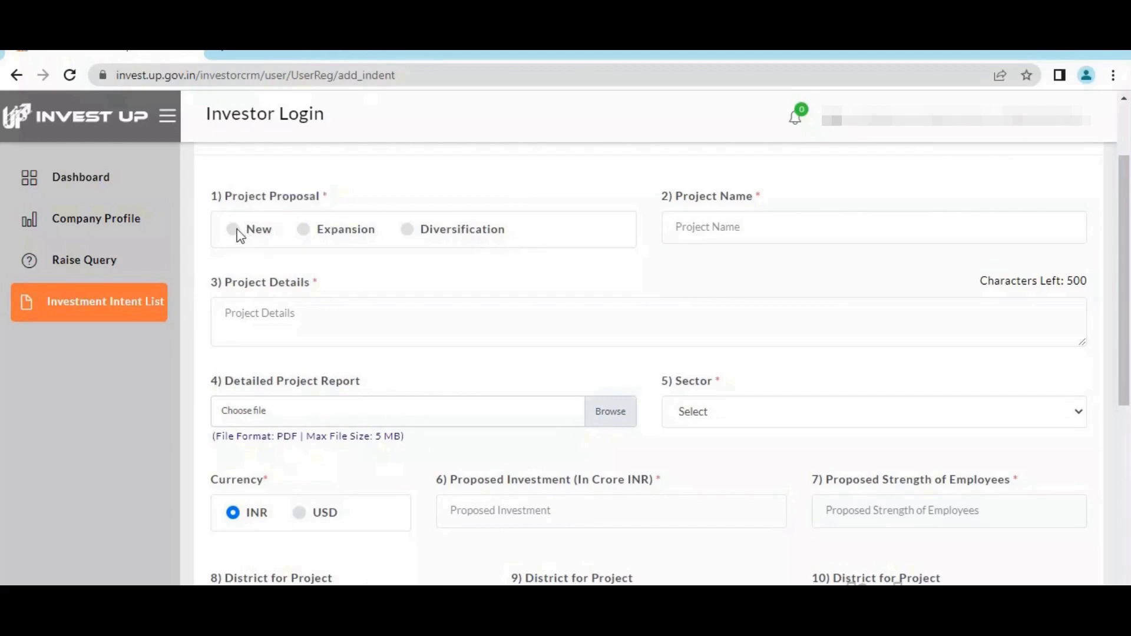
pyautogui.click(239, 233)
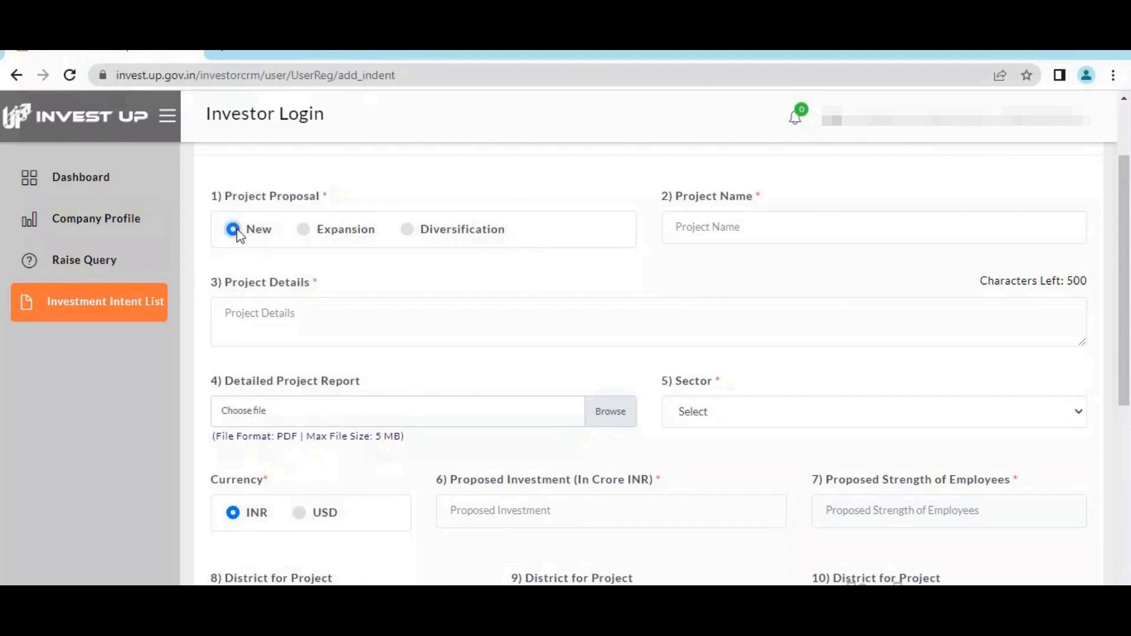
# Enter "Goat Farming" as the Project Details, leaving the Project Name empty
pyautogui.click(726, 229)
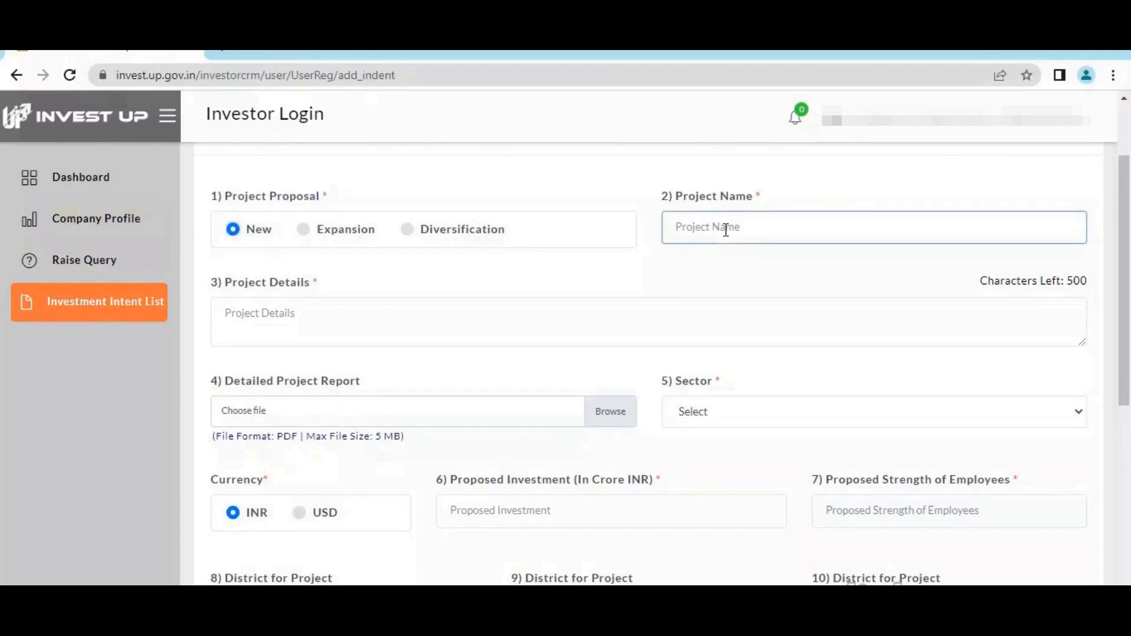
pyautogui.scroll(-1, 1124, 283)
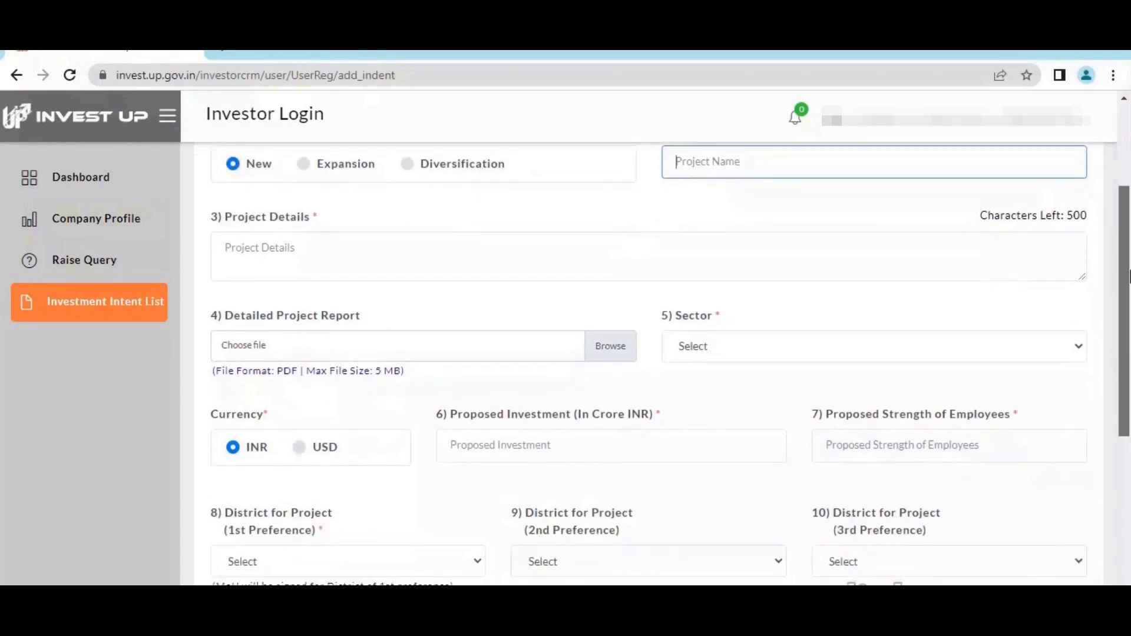
pyautogui.click(261, 243)
pyautogui.write('d')
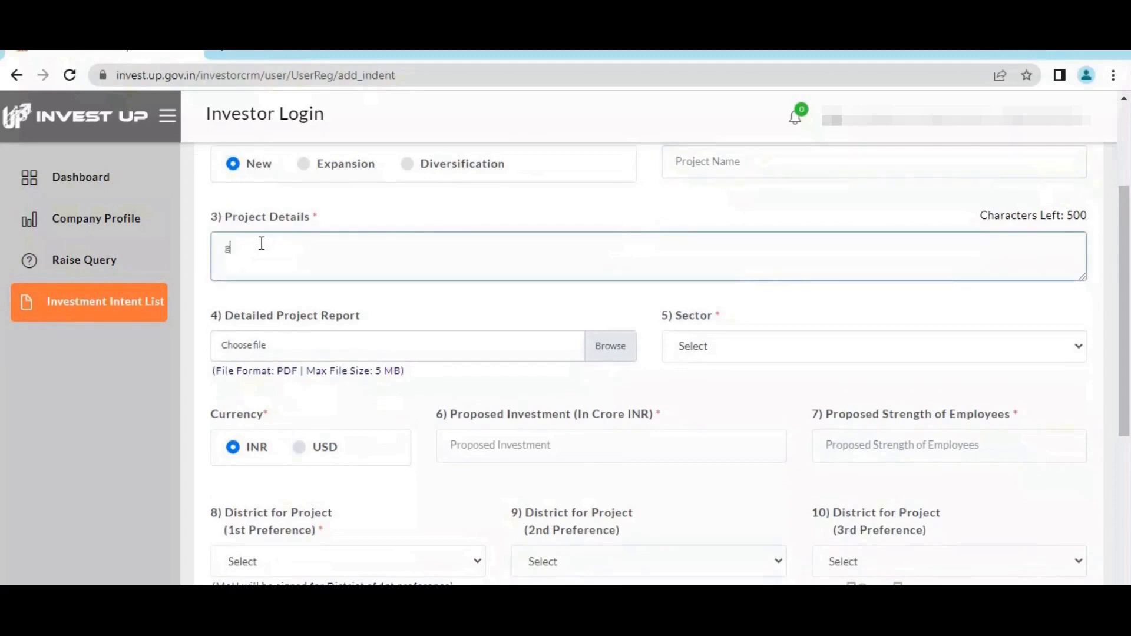
pyautogui.press('BackSpace')
pyautogui.write('Goat Farming')
pyautogui.moveTo(277, 260); pyautogui.dragTo(308, 260)
pyautogui.click(335, 260)
# Examine the Detailed Project Report field and compare it with the mandatory Project Details field, without attaching a file
pyautogui.scroll(-1, 595, 316)
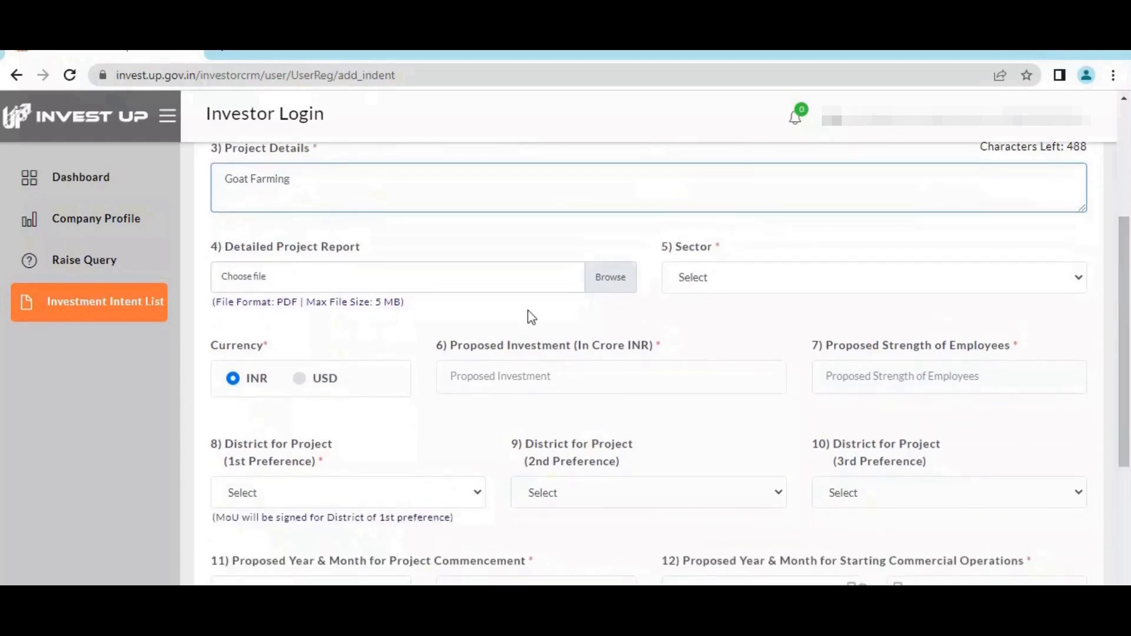
pyautogui.moveTo(362, 247); pyautogui.dragTo(221, 259)
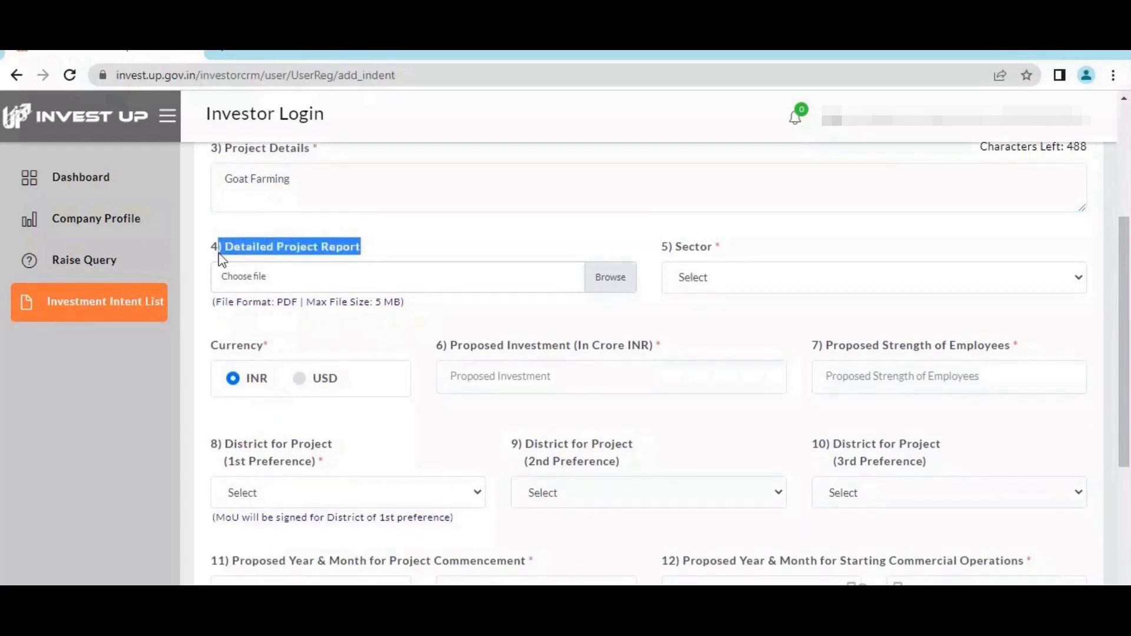
pyautogui.moveTo(316, 148); pyautogui.dragTo(311, 151)
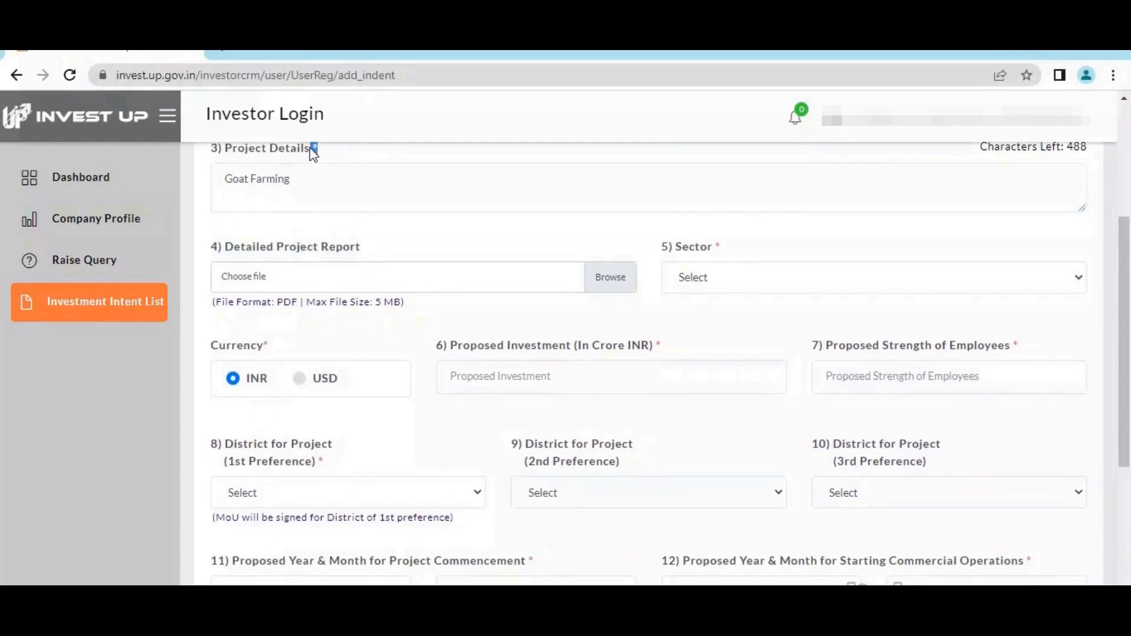
pyautogui.tripleClick(324, 250)
pyautogui.click(416, 262)
# Choose Animal Husbandry as the Sector of the investment intent
pyautogui.click(762, 283)
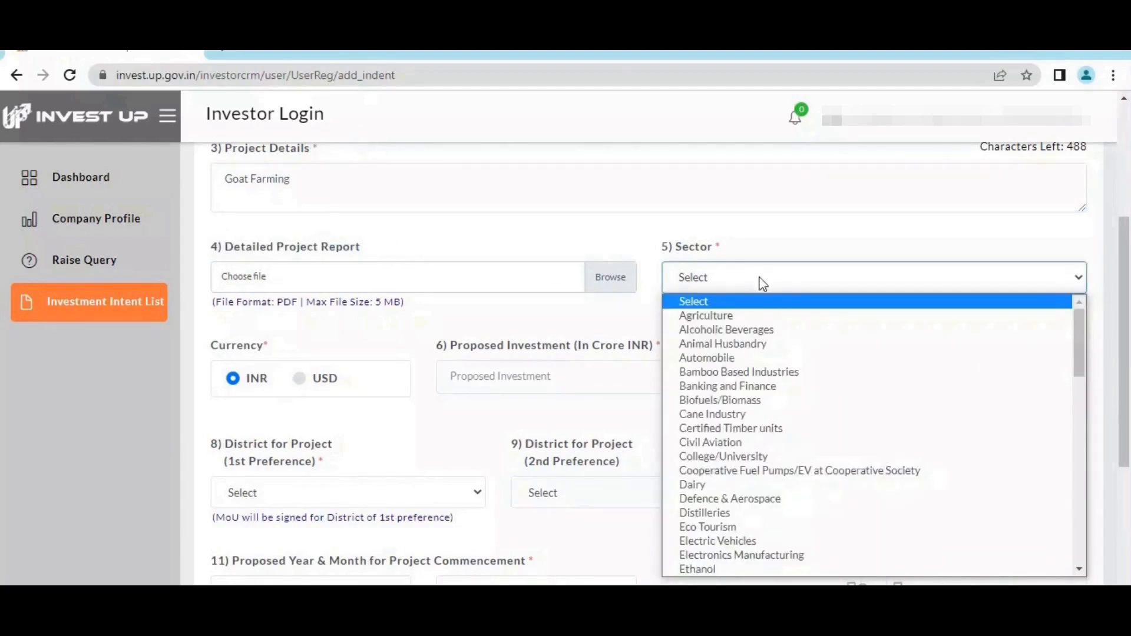
pyautogui.press('Down')
pyautogui.press('n')
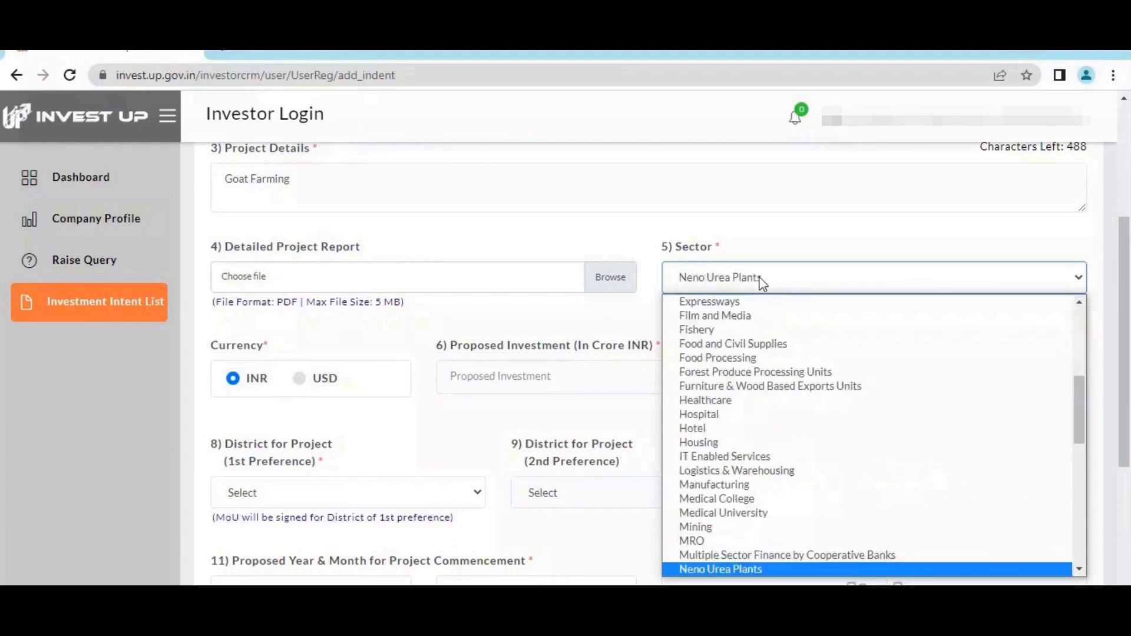
pyautogui.press('Up')
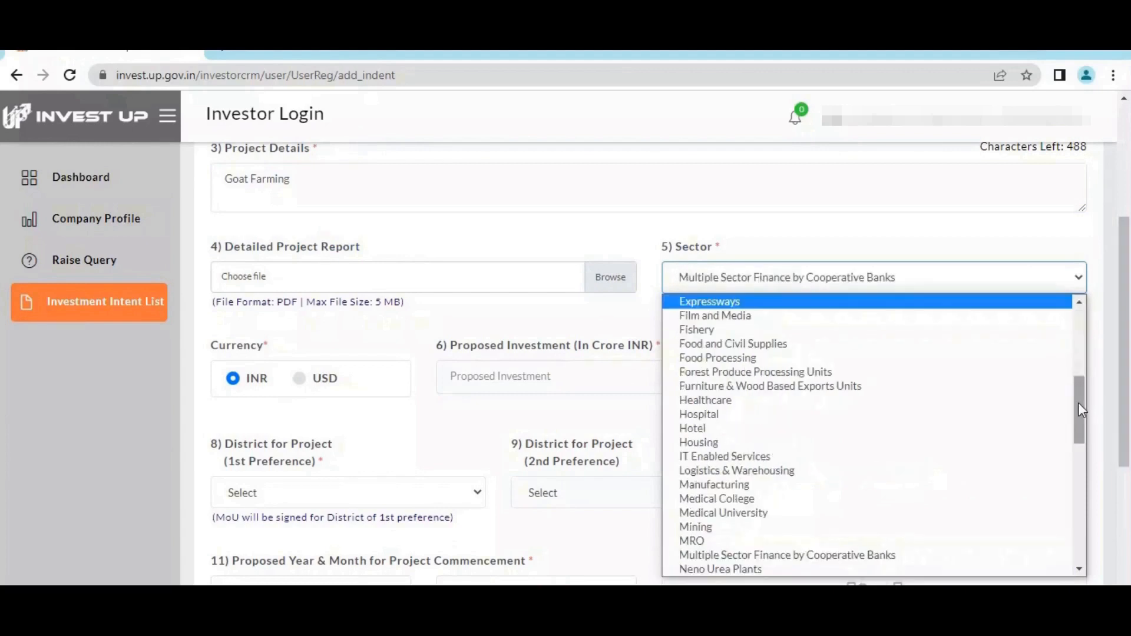
pyautogui.scroll(7, 1085, 324)
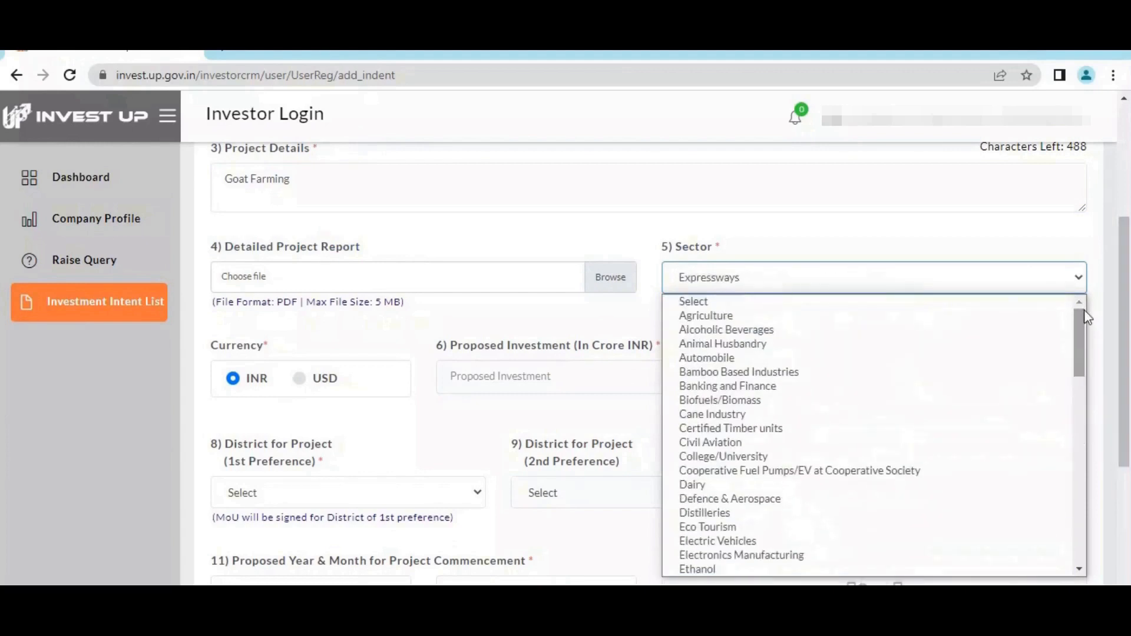
pyautogui.click(787, 345)
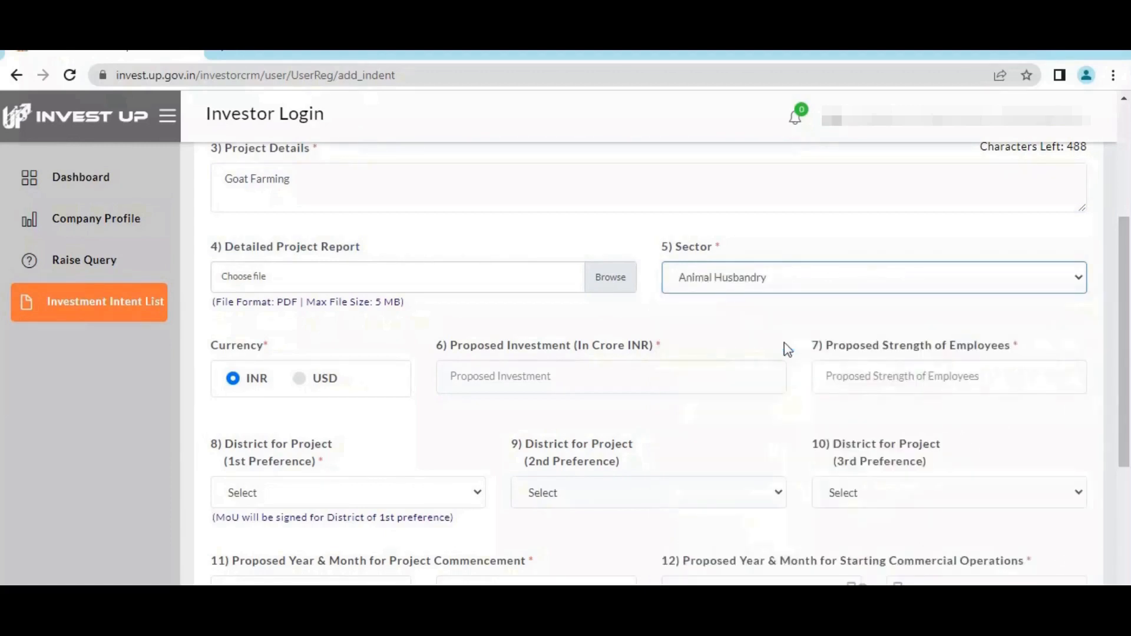
# Enter a Proposed Investment of 1 crore INR and a Proposed Strength of Employees of 20
pyautogui.scroll(-1, 1129, 315)
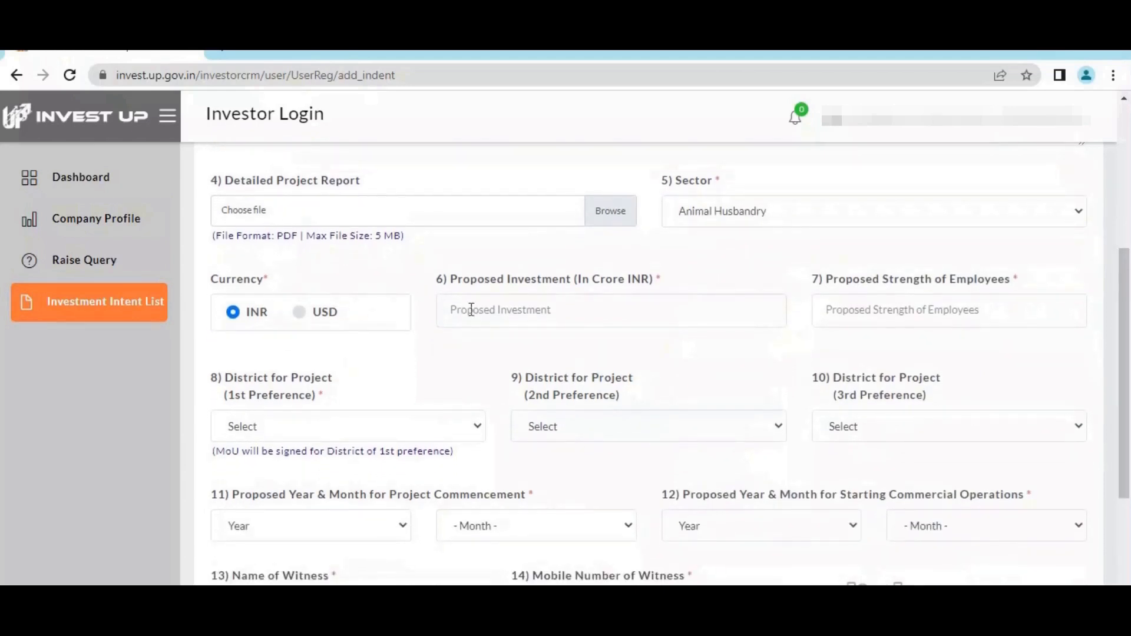
pyautogui.click(500, 313)
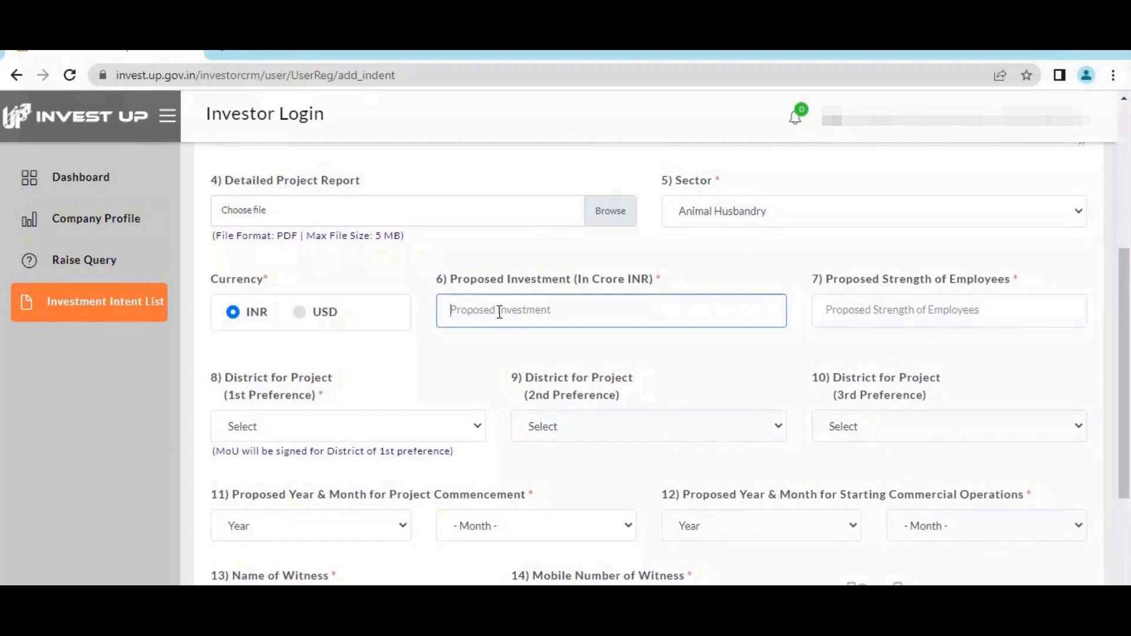
pyautogui.write('1')
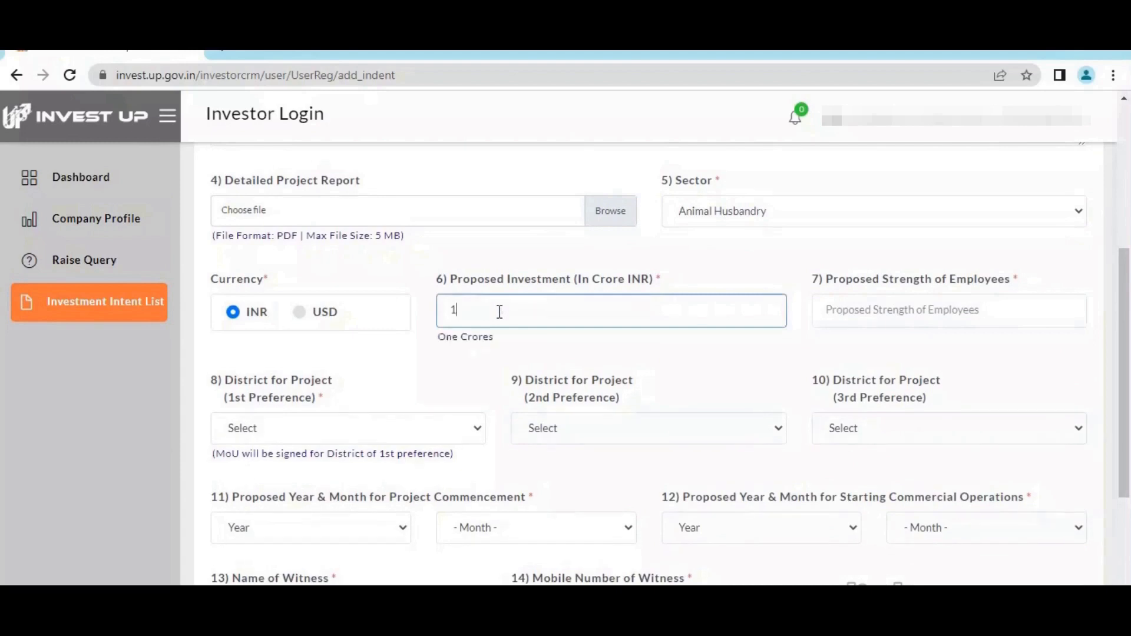
pyautogui.click(361, 380)
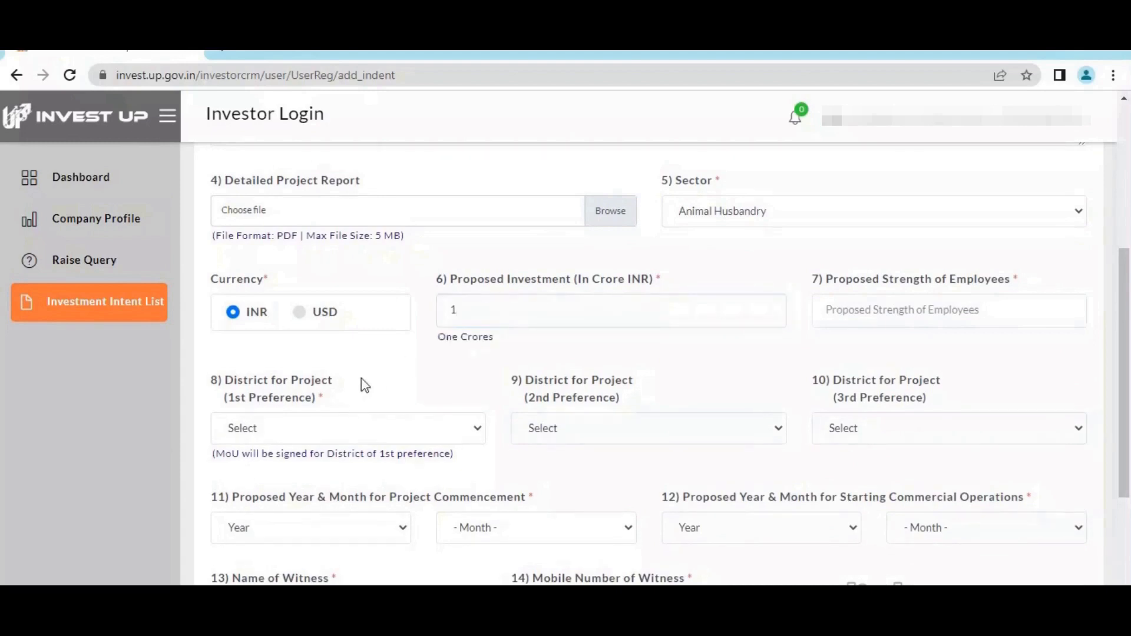
pyautogui.click(948, 312)
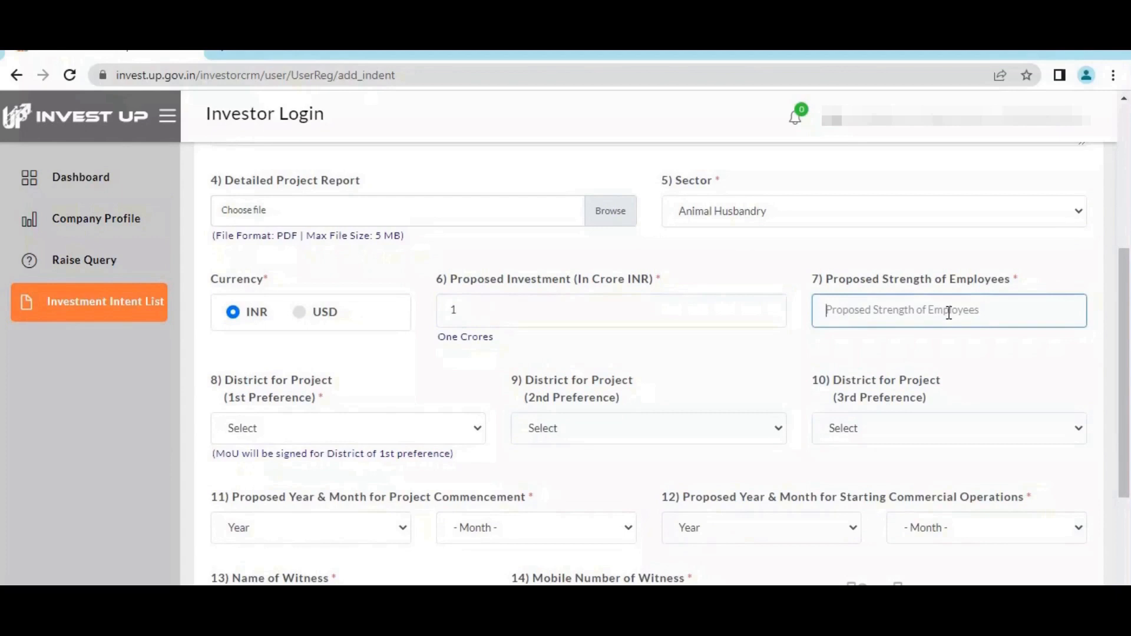
pyautogui.write('20')
pyautogui.click(766, 345)
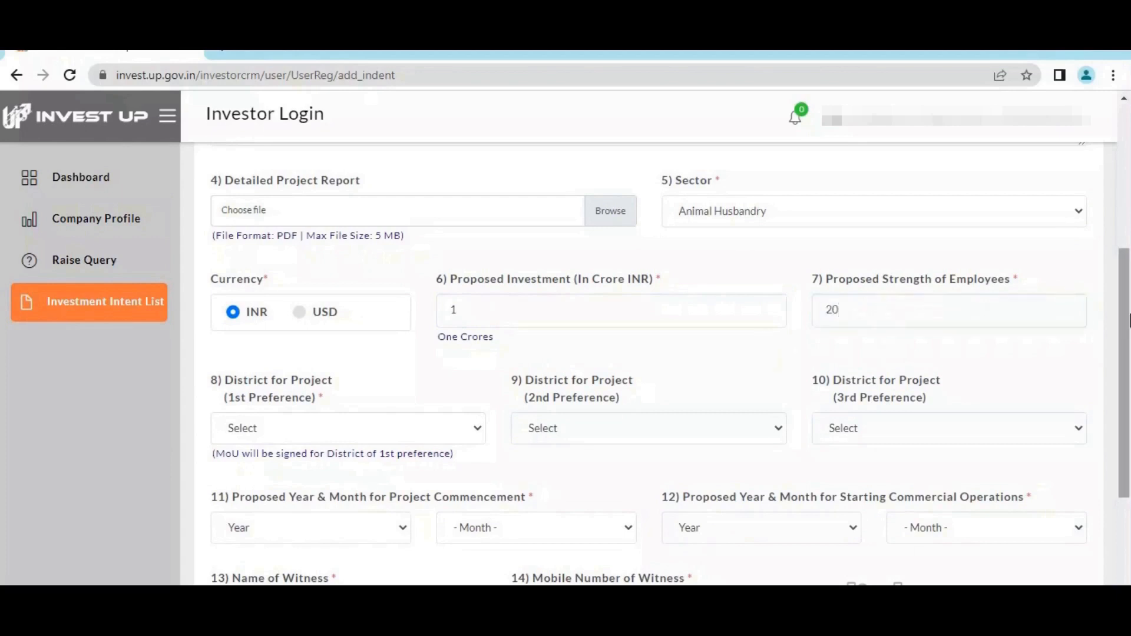
# Select Barabanki as the first-preference District for Project, leaving the second and third preferences unselected
pyautogui.scroll(-2, 1128, 351)
pyautogui.scroll(-4, 1127, 351)
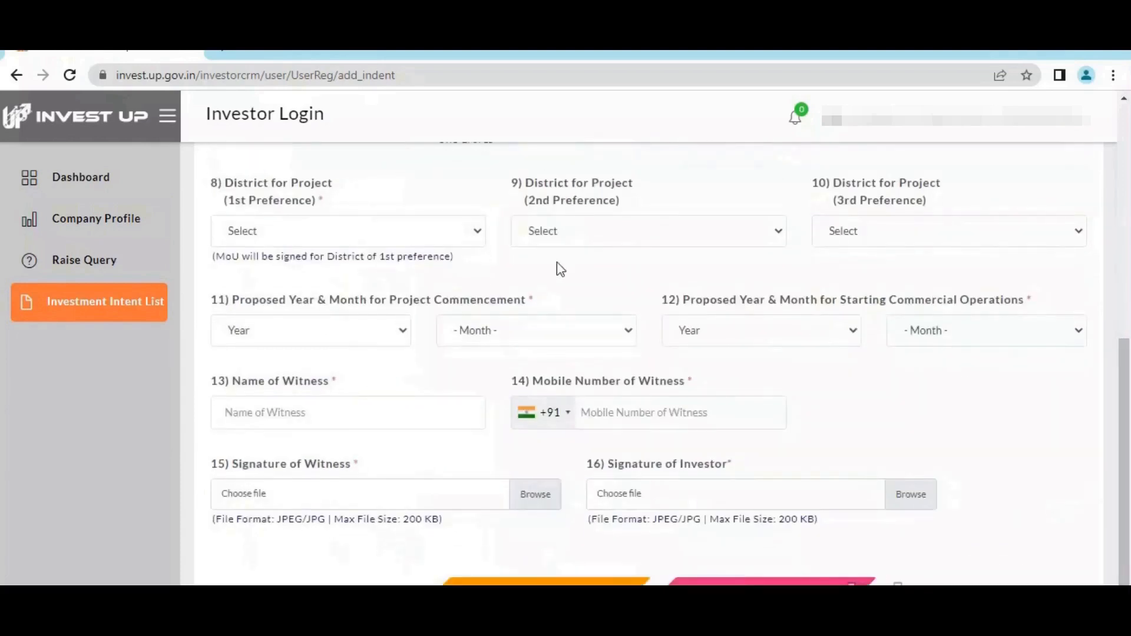
pyautogui.click(302, 231)
pyautogui.press('b')
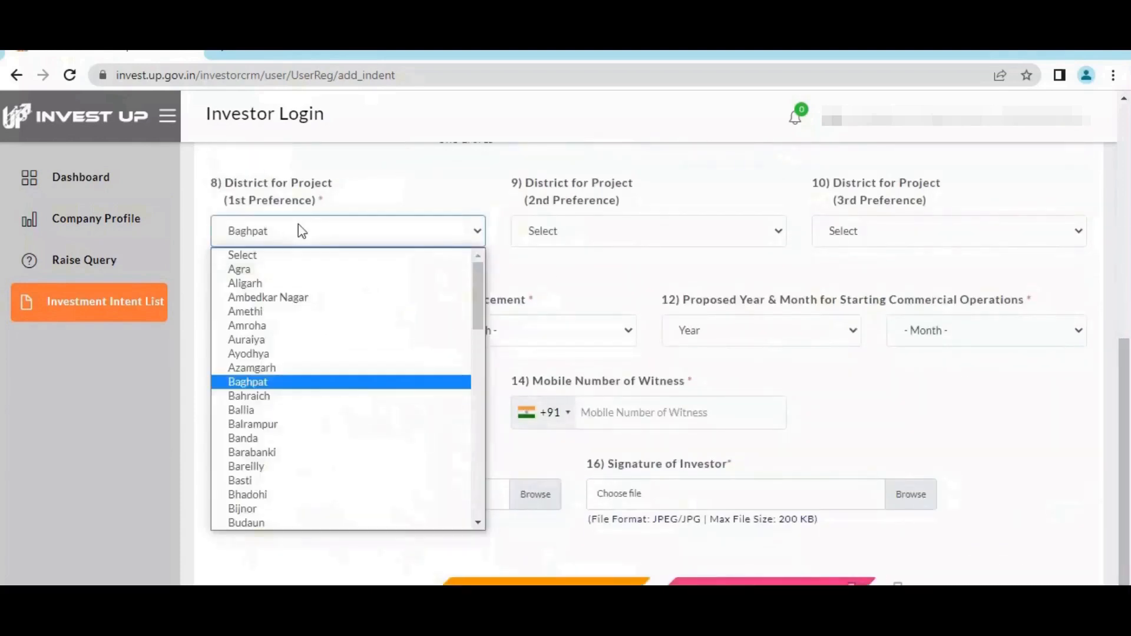
pyautogui.press('Down')
pyautogui.press('Down')
pyautogui.press('Down')
pyautogui.press('Down')
pyautogui.press('Down')
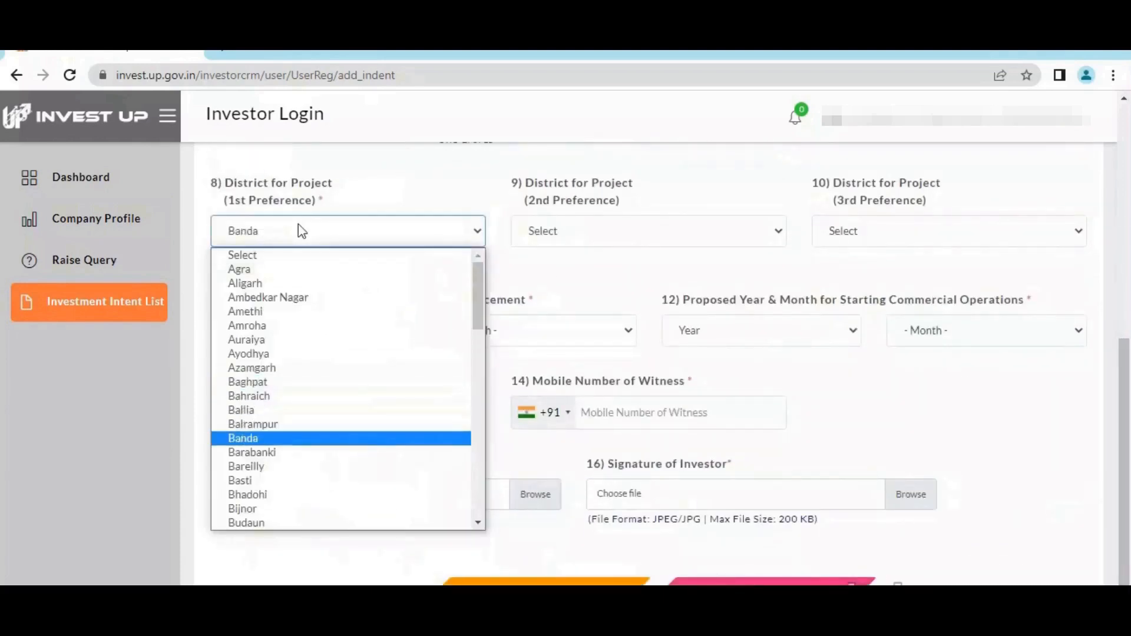
pyautogui.press('Return')
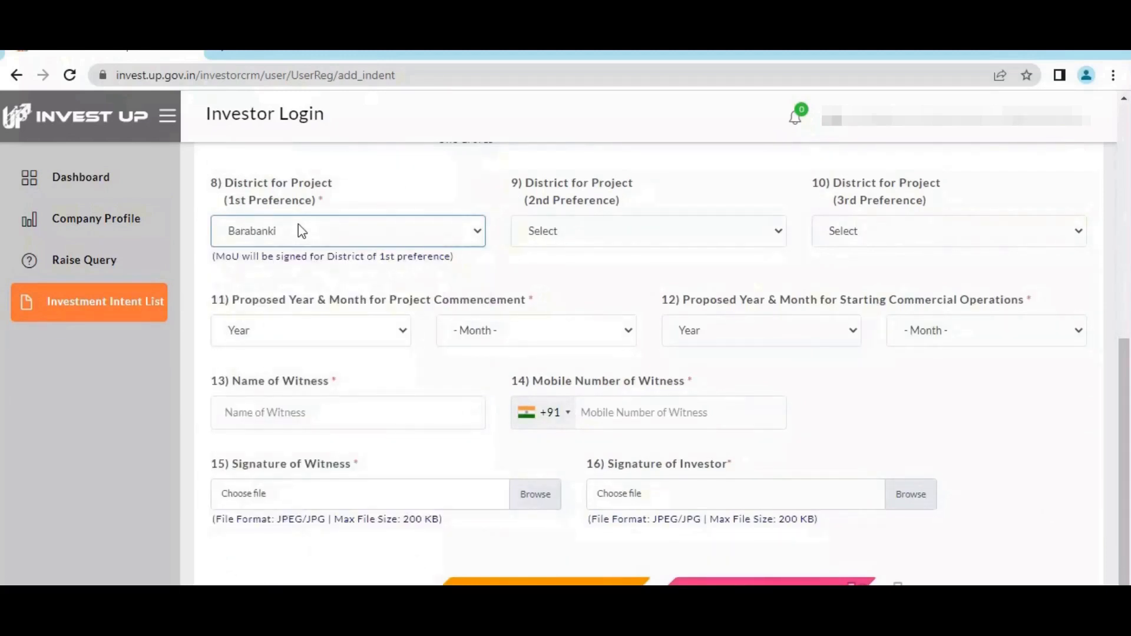
pyautogui.click(526, 201)
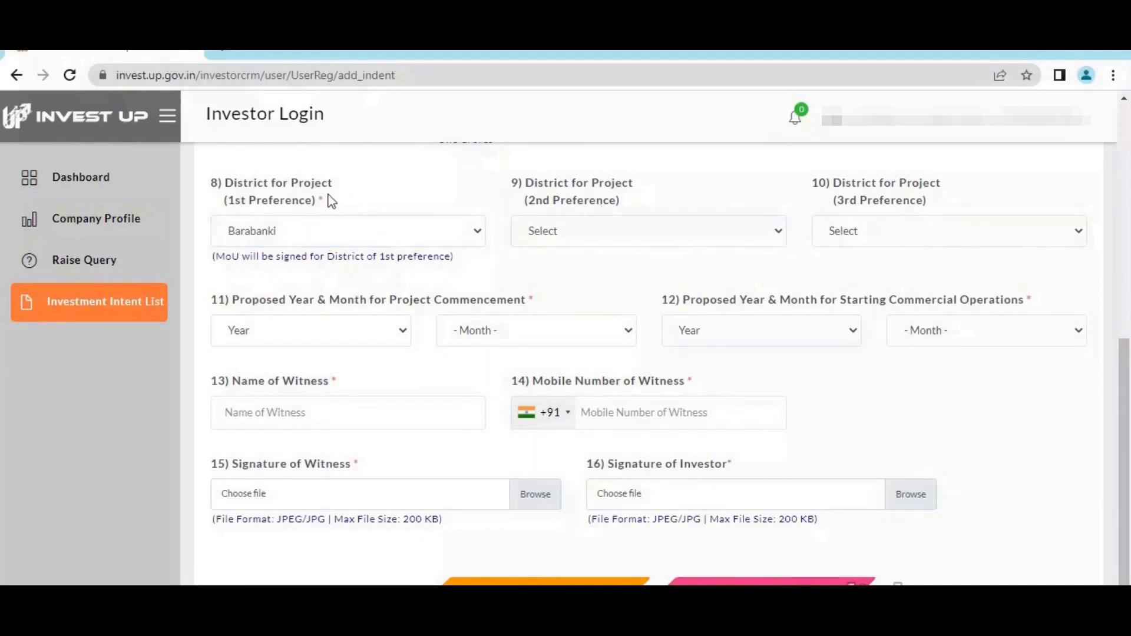
pyautogui.moveTo(331, 201); pyautogui.dragTo(231, 188)
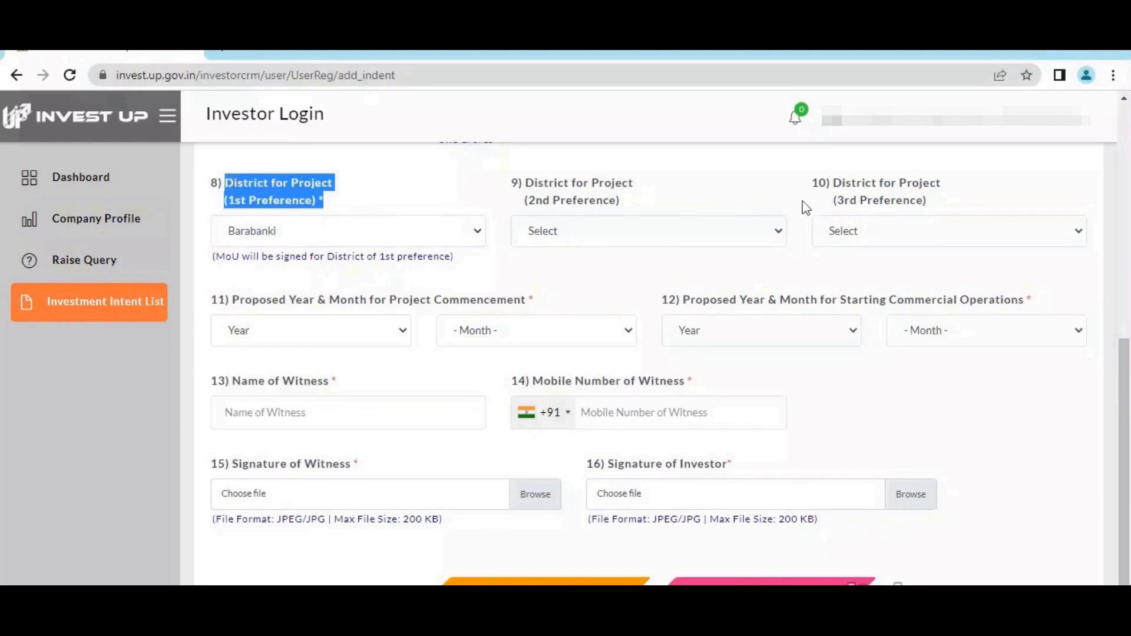
pyautogui.moveTo(1128, 375); pyautogui.dragTo(1130, 409)
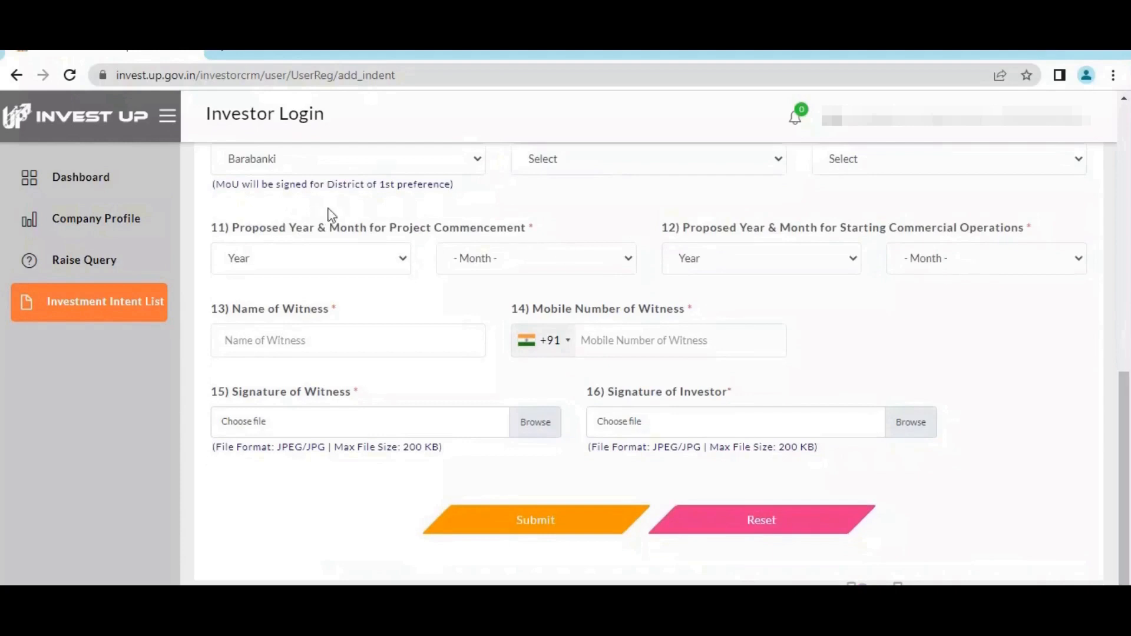
pyautogui.moveTo(308, 226); pyautogui.dragTo(501, 246)
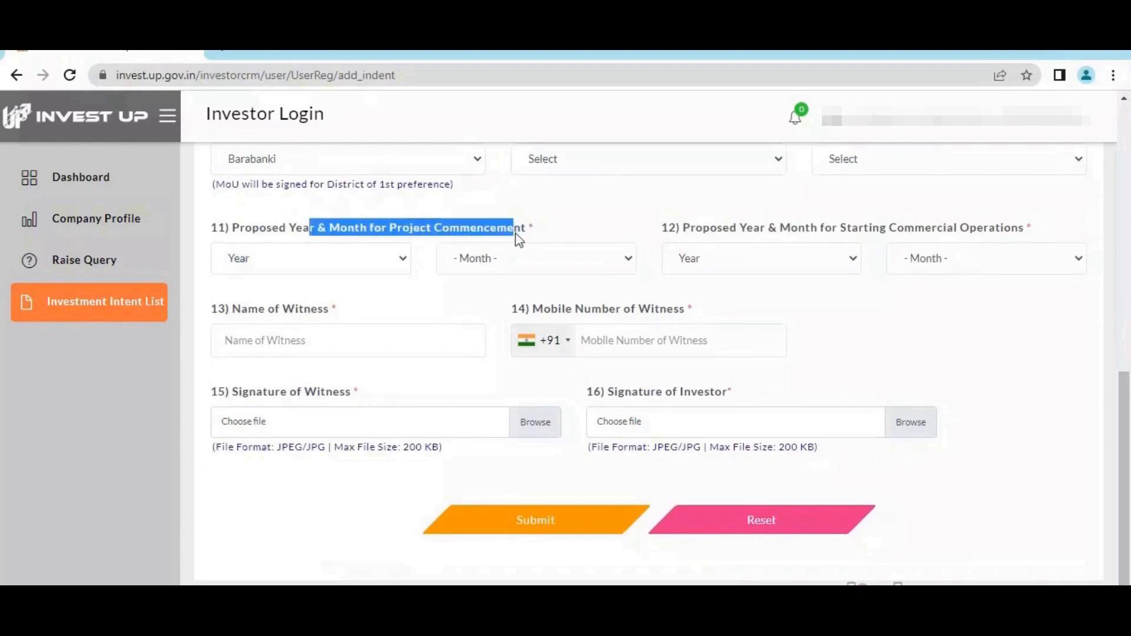
pyautogui.click(424, 213)
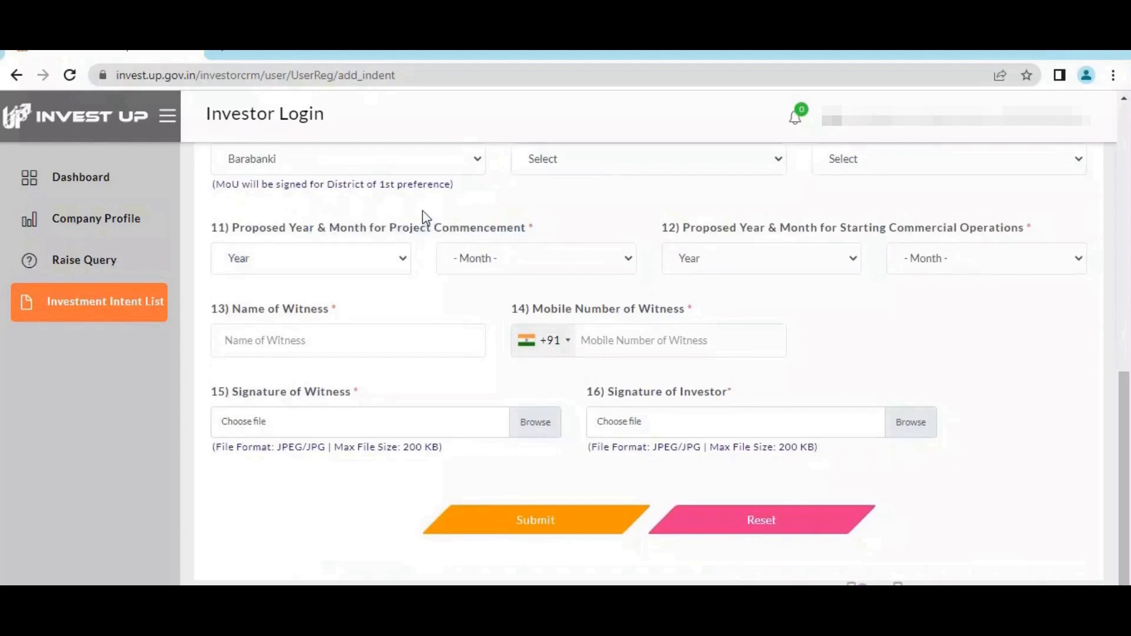
pyautogui.click(490, 261)
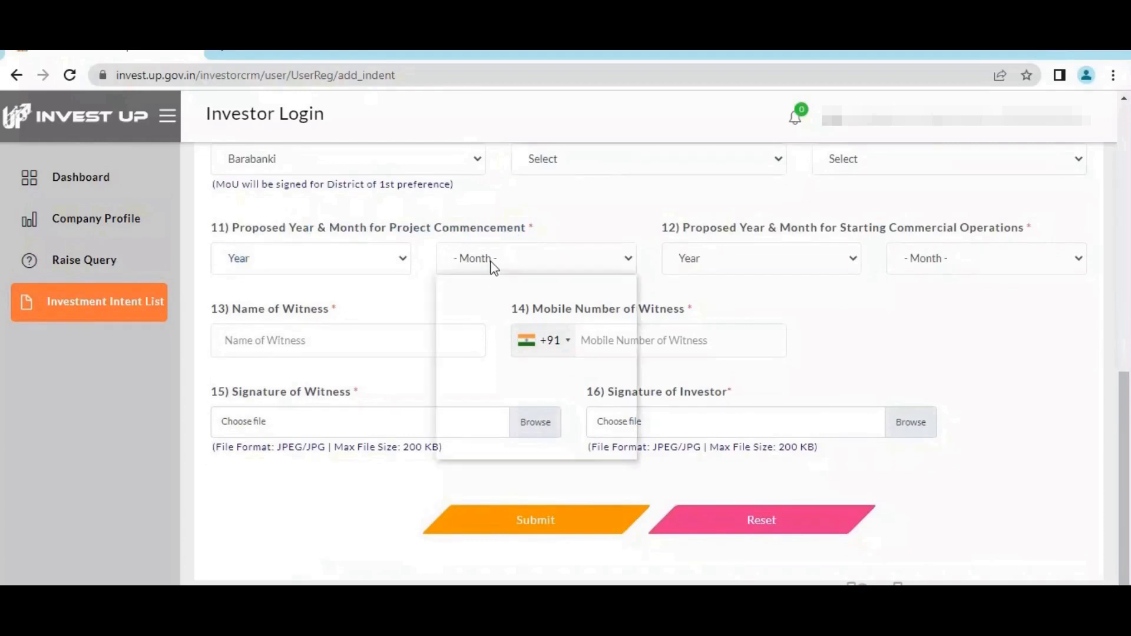
pyautogui.press('m')
pyautogui.click(490, 261)
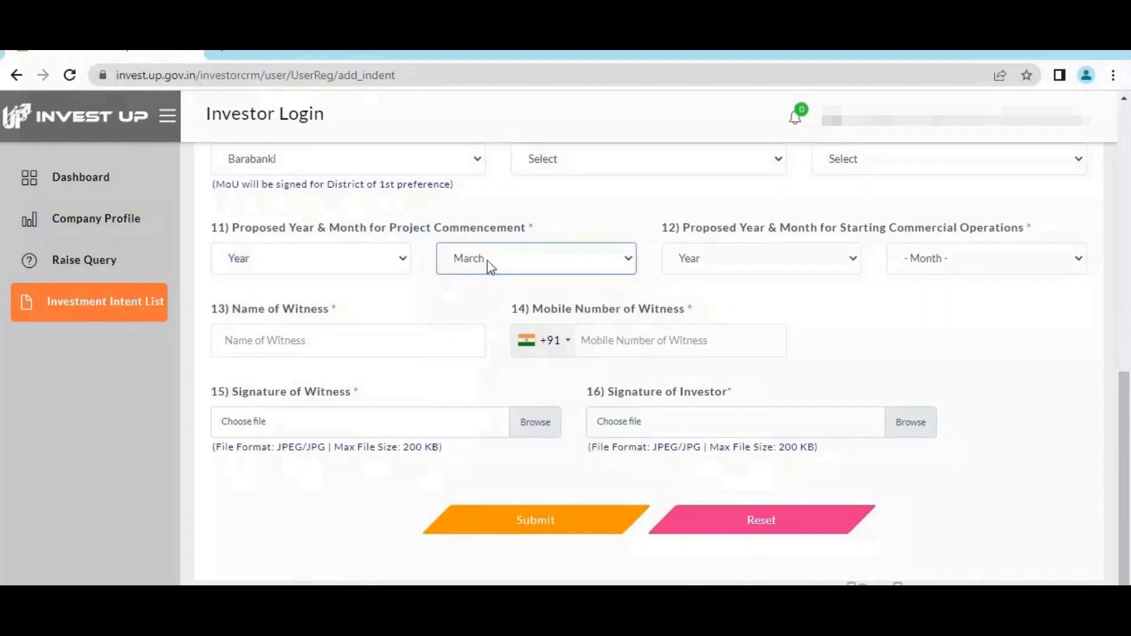
# Set the Proposed Year & Month for Project Commencement to 2023 and March, choosing the year before the month
pyautogui.click(361, 264)
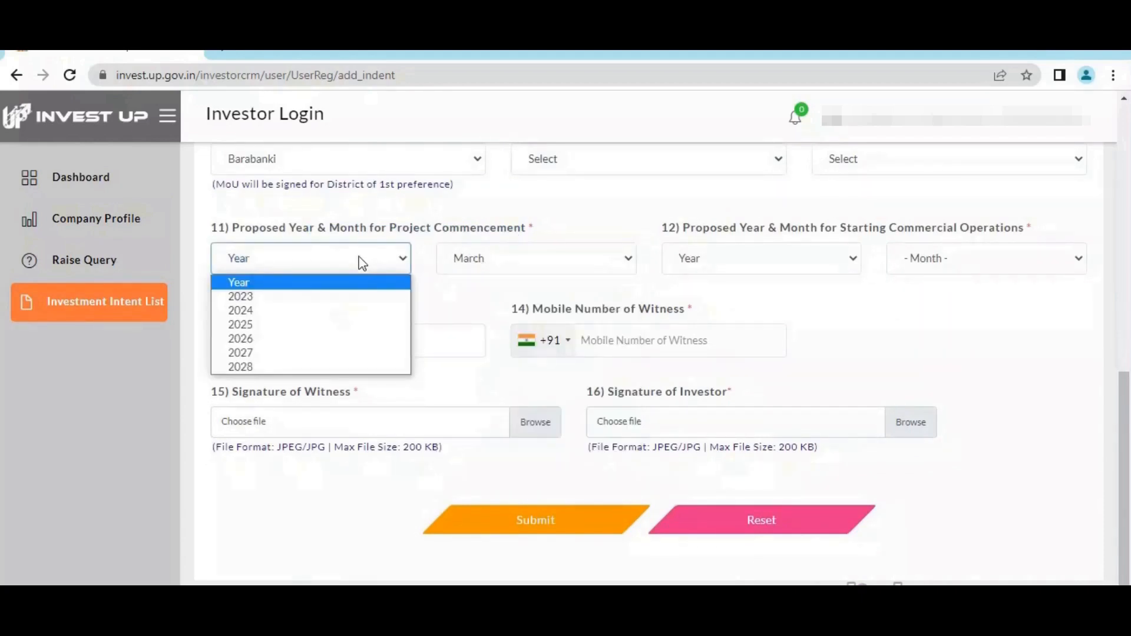
pyautogui.press('Down')
pyautogui.press('Return')
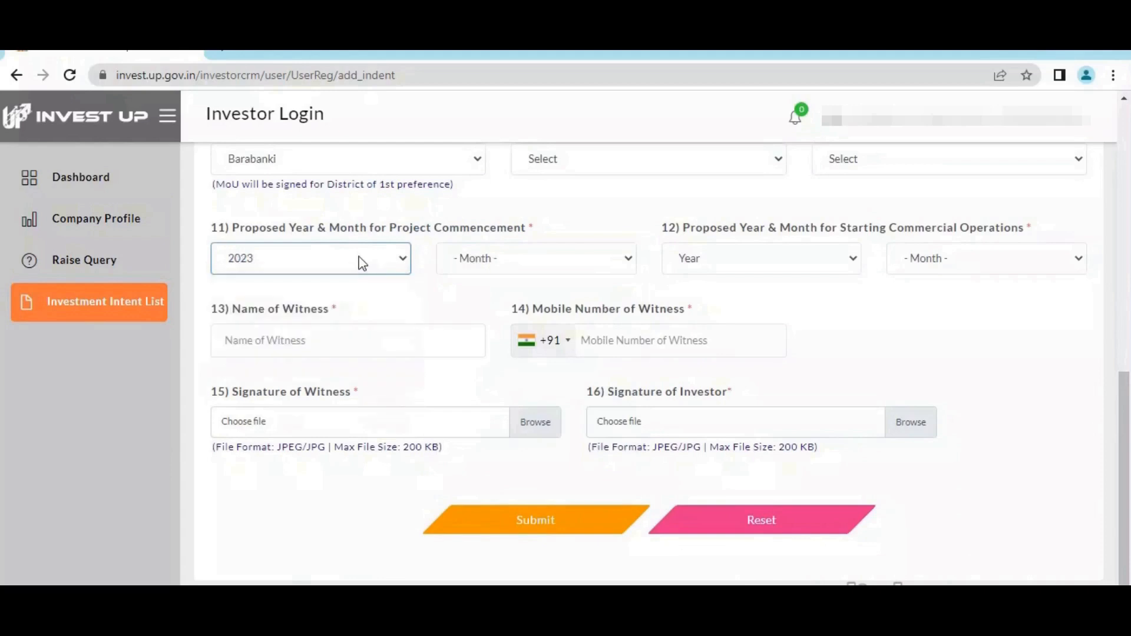
pyautogui.click(475, 270)
pyautogui.press('Down')
pyautogui.press('Down')
pyautogui.press('Down')
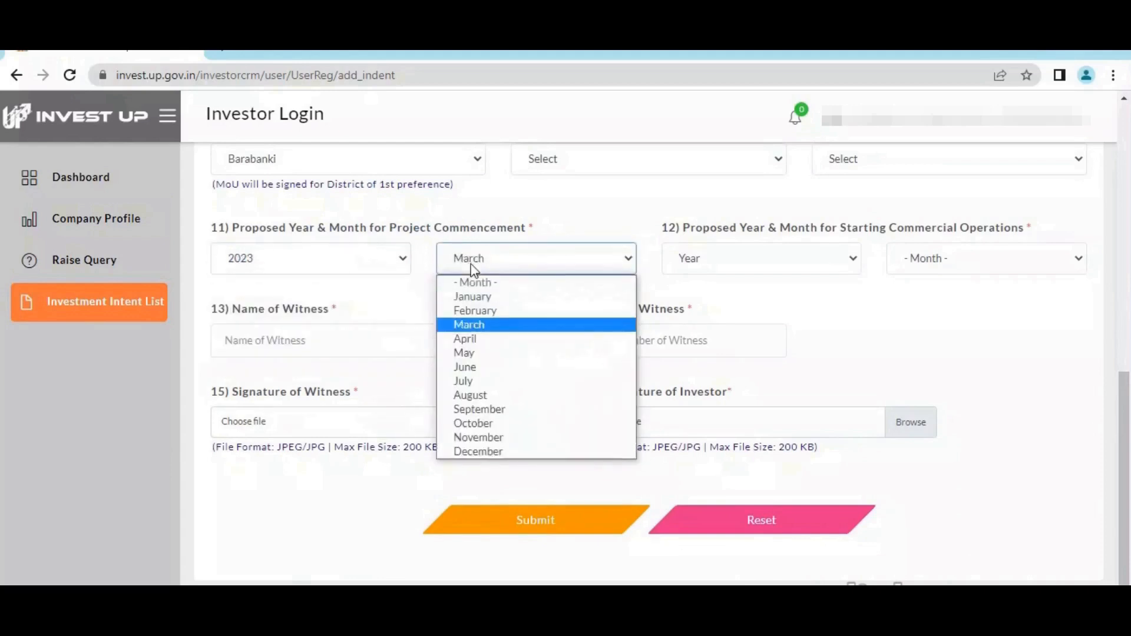
pyautogui.press('Return')
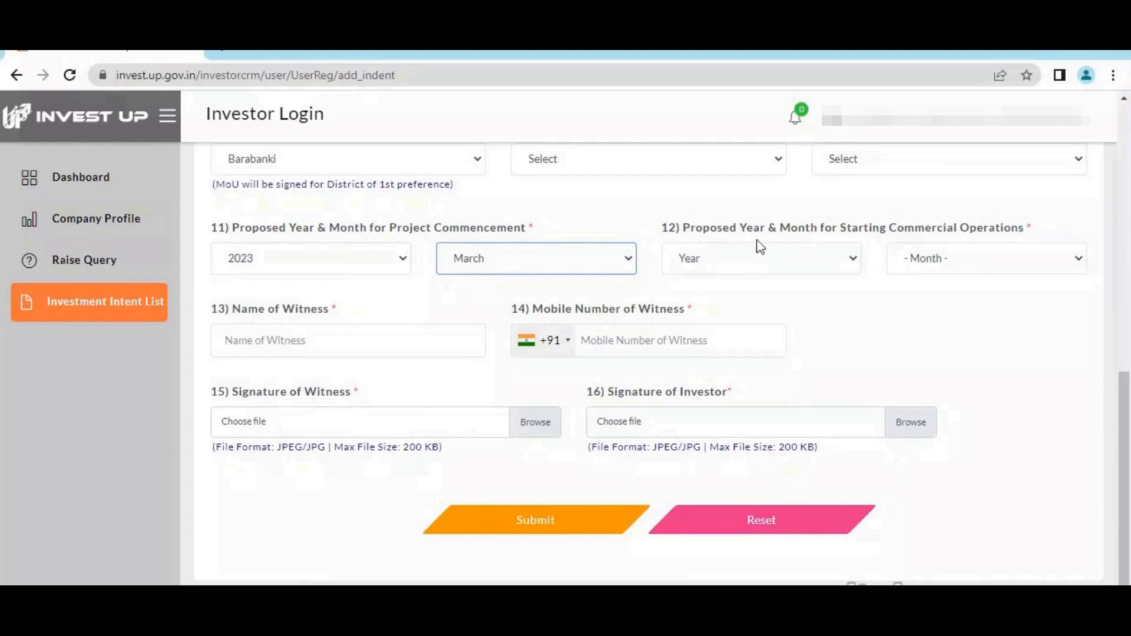
pyautogui.moveTo(800, 233); pyautogui.dragTo(1021, 233)
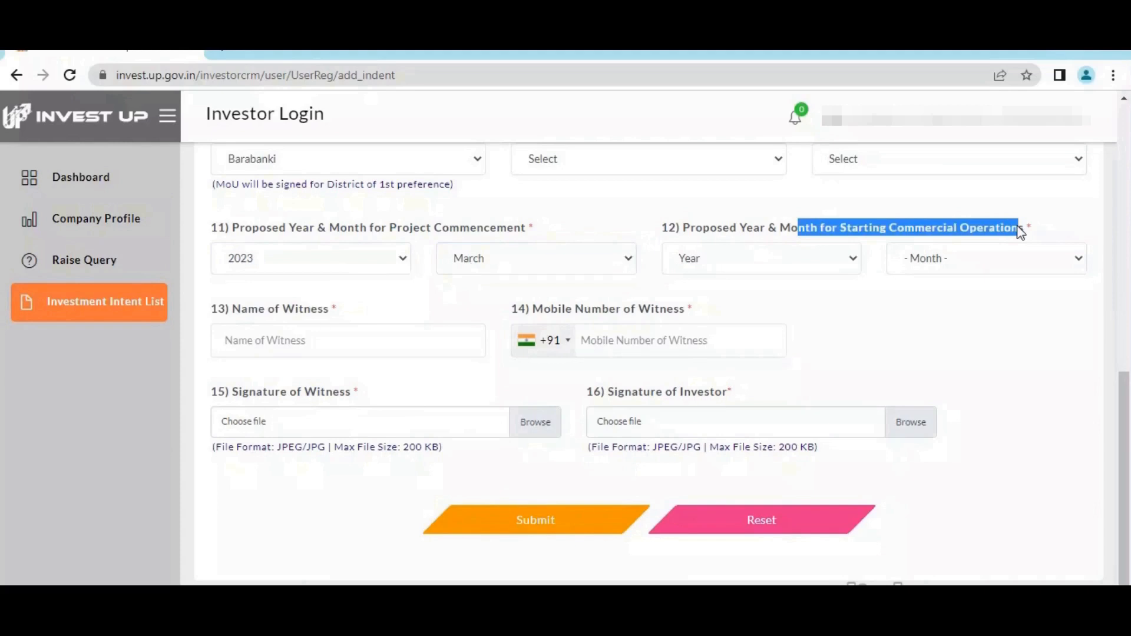
pyautogui.click(940, 266)
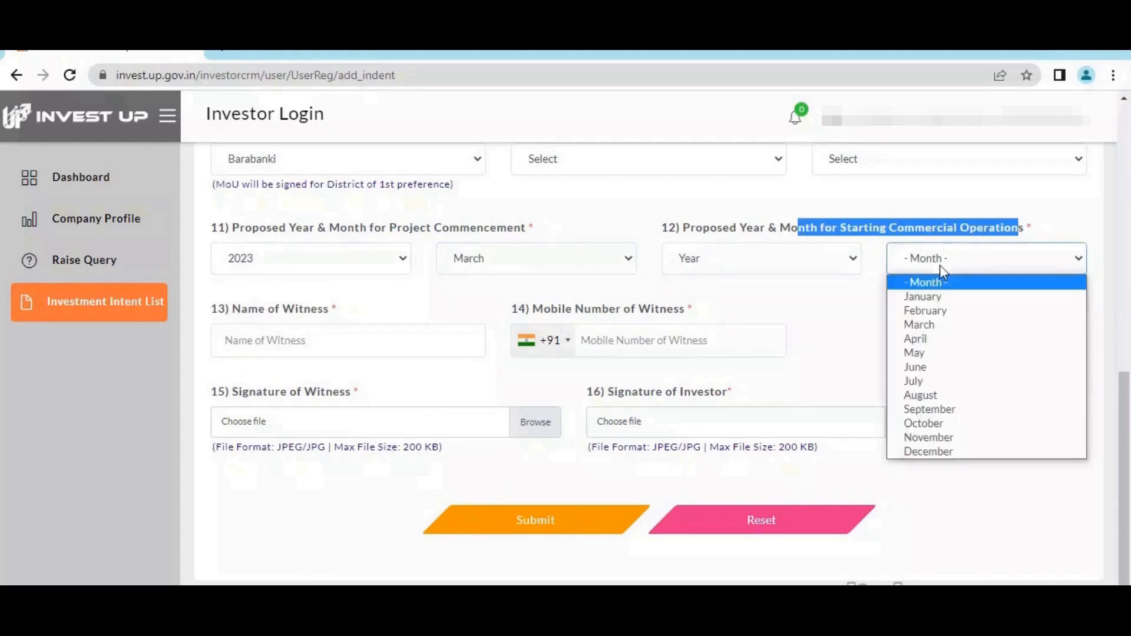
pyautogui.press('Down')
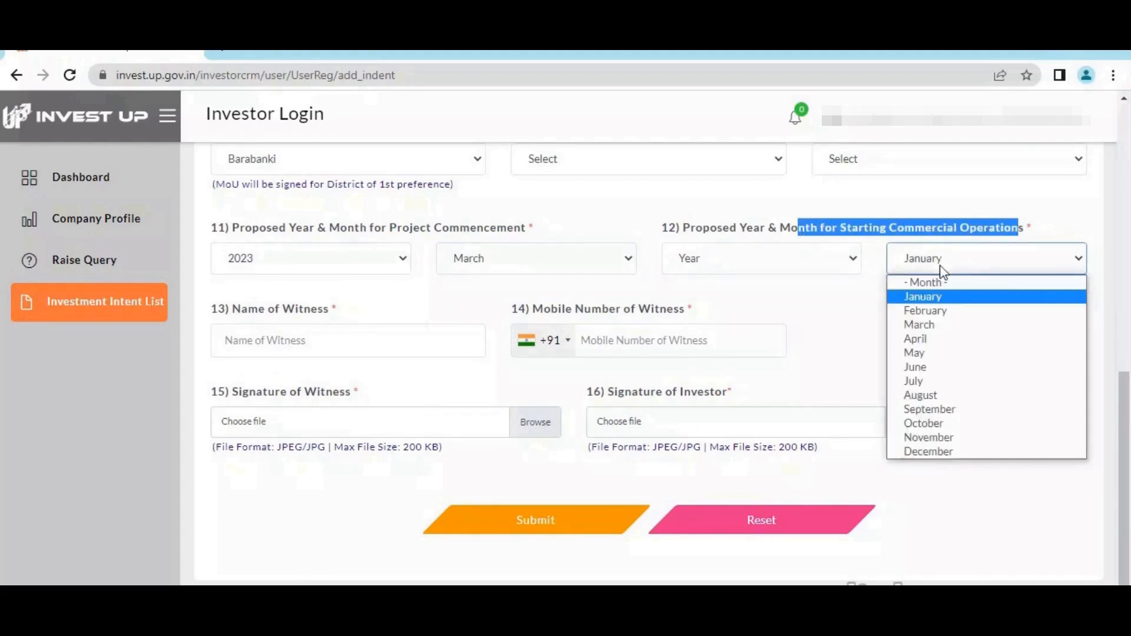
# Set the Proposed Year & Month for Starting Commercial Operations to 2023 and June
pyautogui.click(747, 259)
pyautogui.click(747, 259)
pyautogui.click(747, 259)
pyautogui.press('Down')
pyautogui.press('Return')
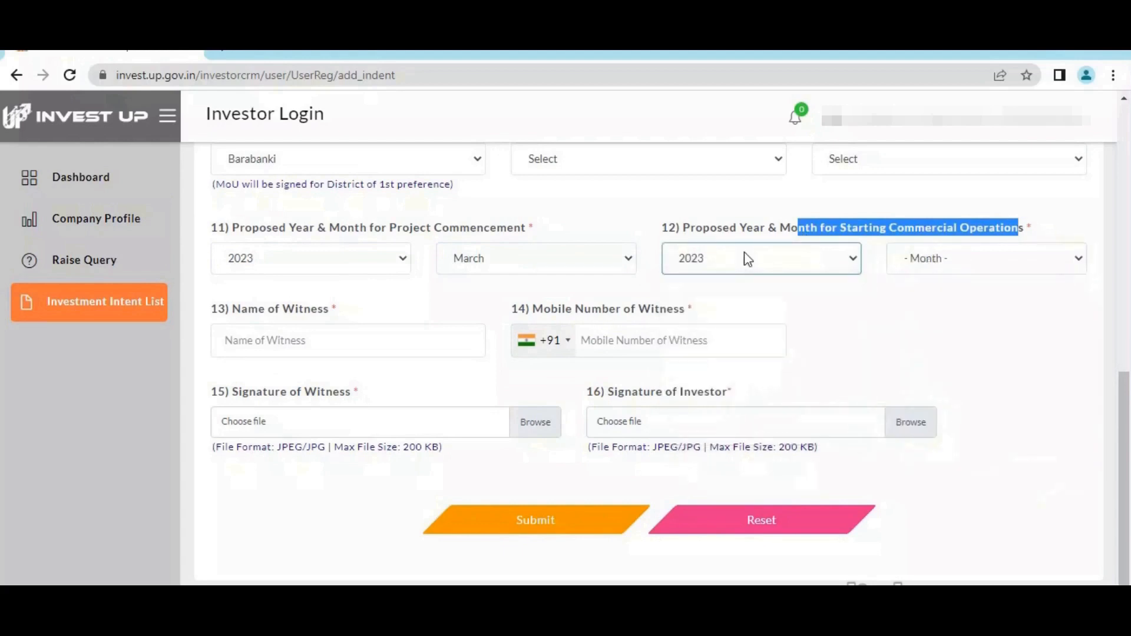
pyautogui.click(975, 262)
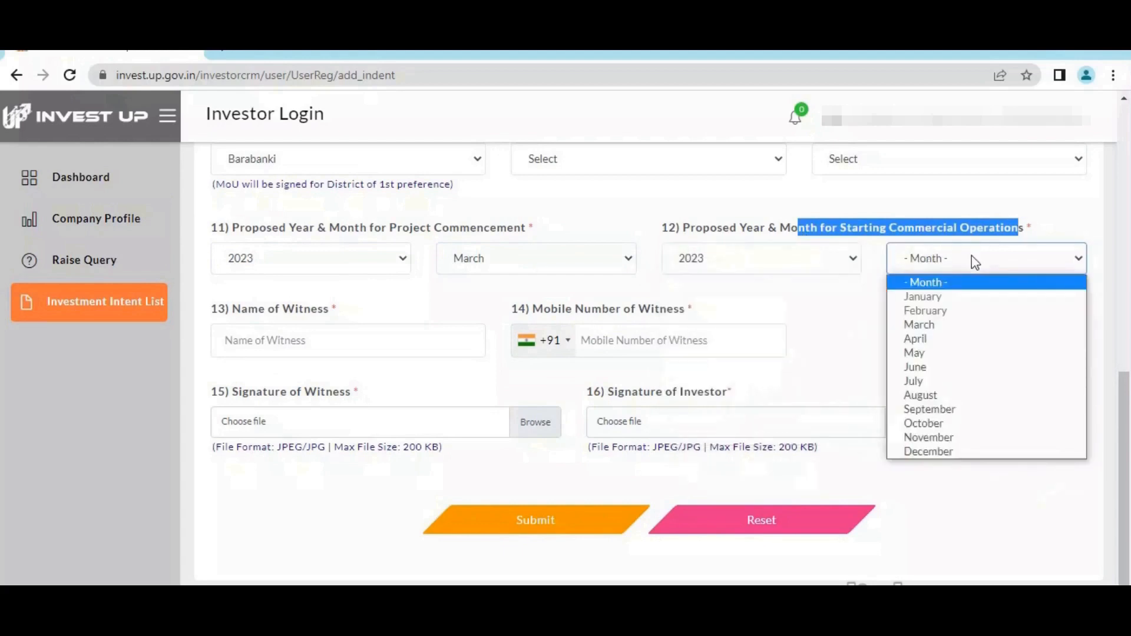
pyautogui.press('Down')
pyautogui.press('Down')
pyautogui.press('Down')
pyautogui.press('Down')
pyautogui.press('Down')
pyautogui.press('Down')
pyautogui.press('Return')
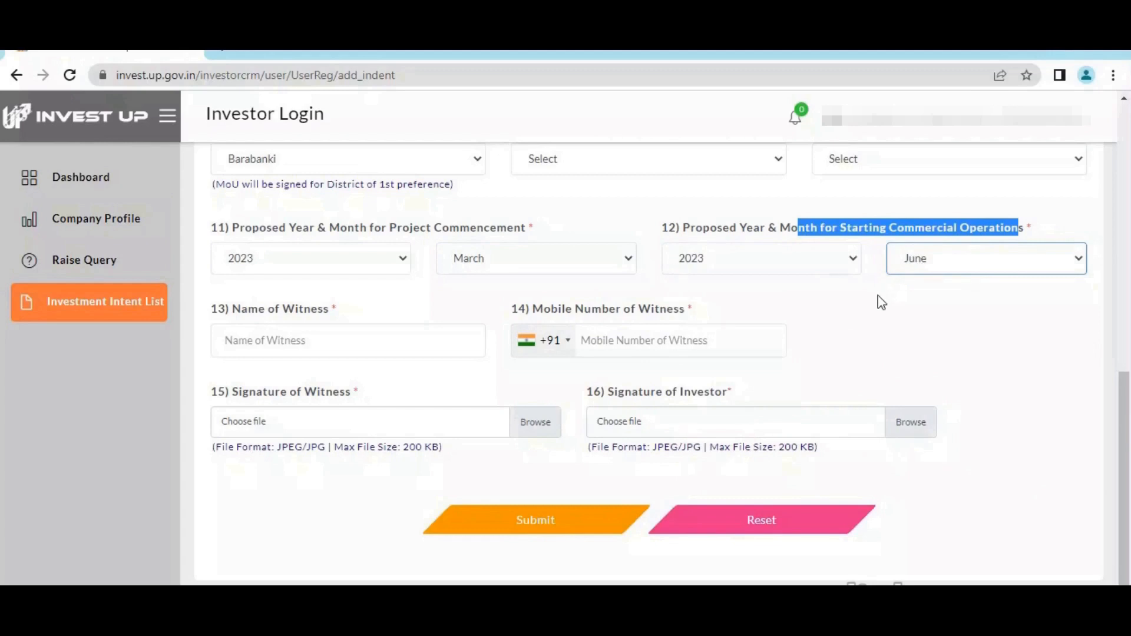
pyautogui.press('Down')
pyautogui.press('Down')
pyautogui.press('Down')
pyautogui.click(994, 259)
pyautogui.press('Up')
pyautogui.press('Up')
pyautogui.press('Up')
pyautogui.press('Return')
# Go through the witness name, witness mobile number and witness signature fields without filling them in
pyautogui.click(293, 346)
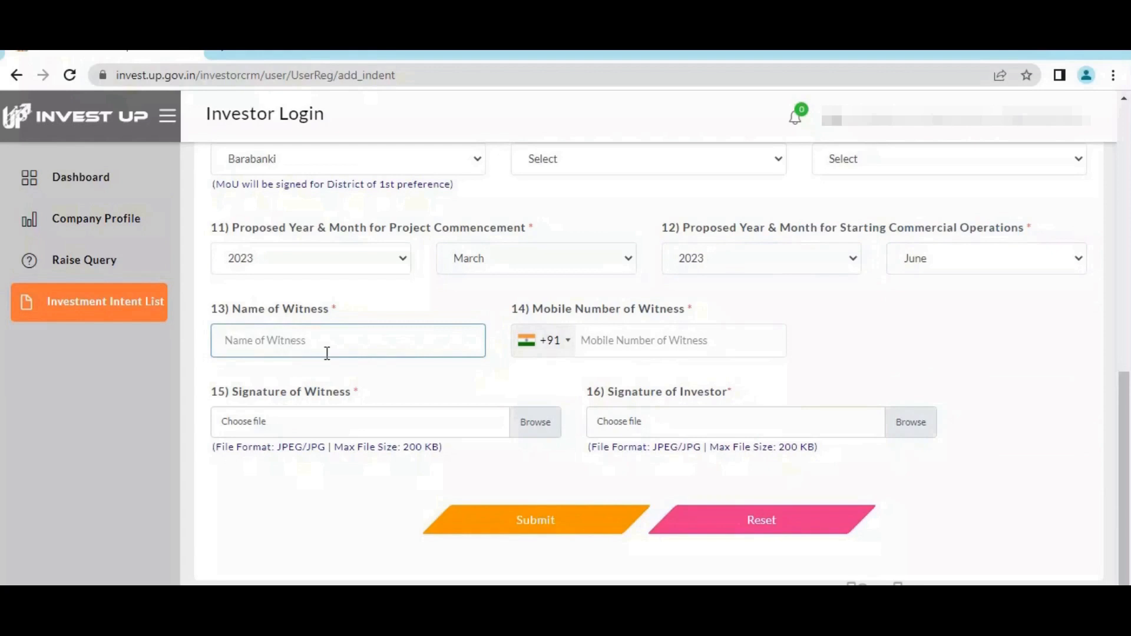
pyautogui.click(690, 343)
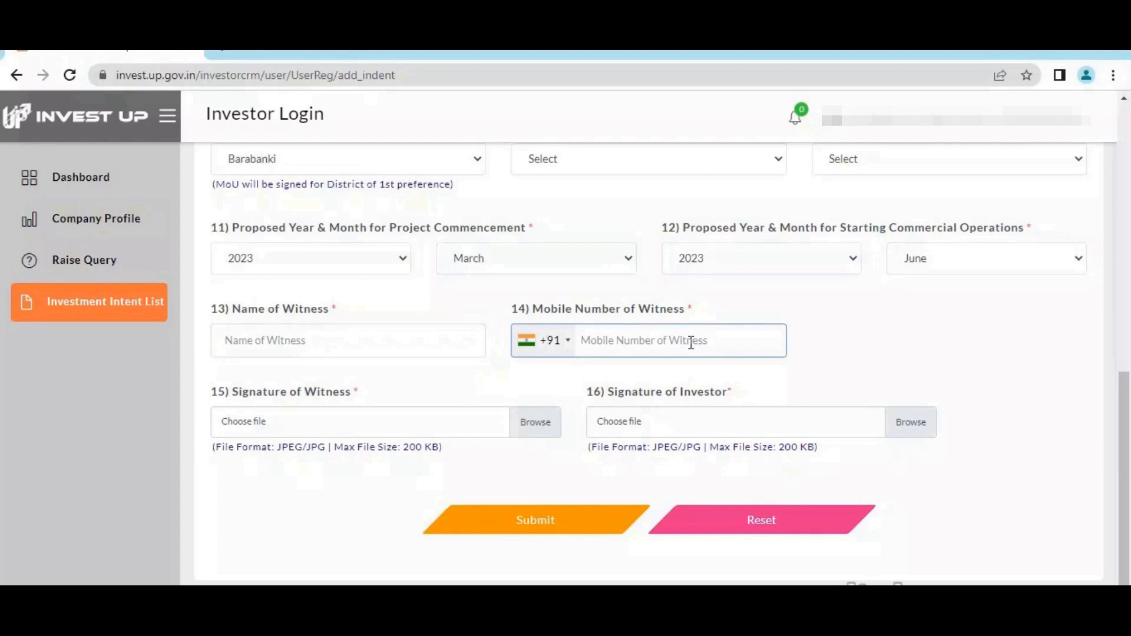
pyautogui.click(314, 414)
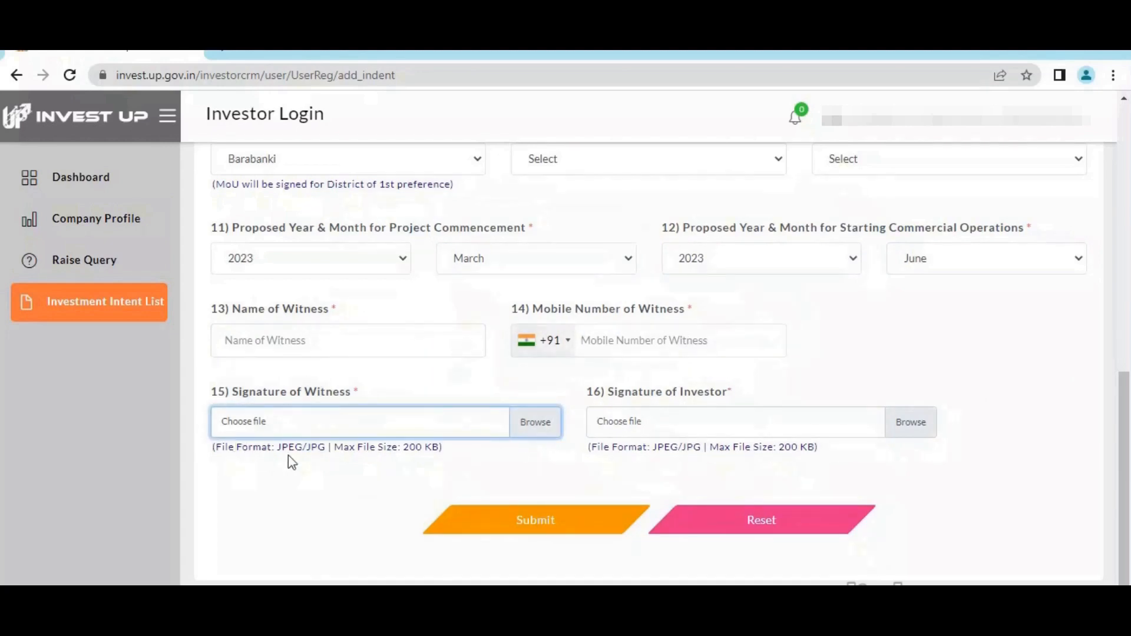
# Check the file format and size requirements for the witness signature, and look at the Signature of Investor field
pyautogui.moveTo(289, 448); pyautogui.dragTo(440, 451)
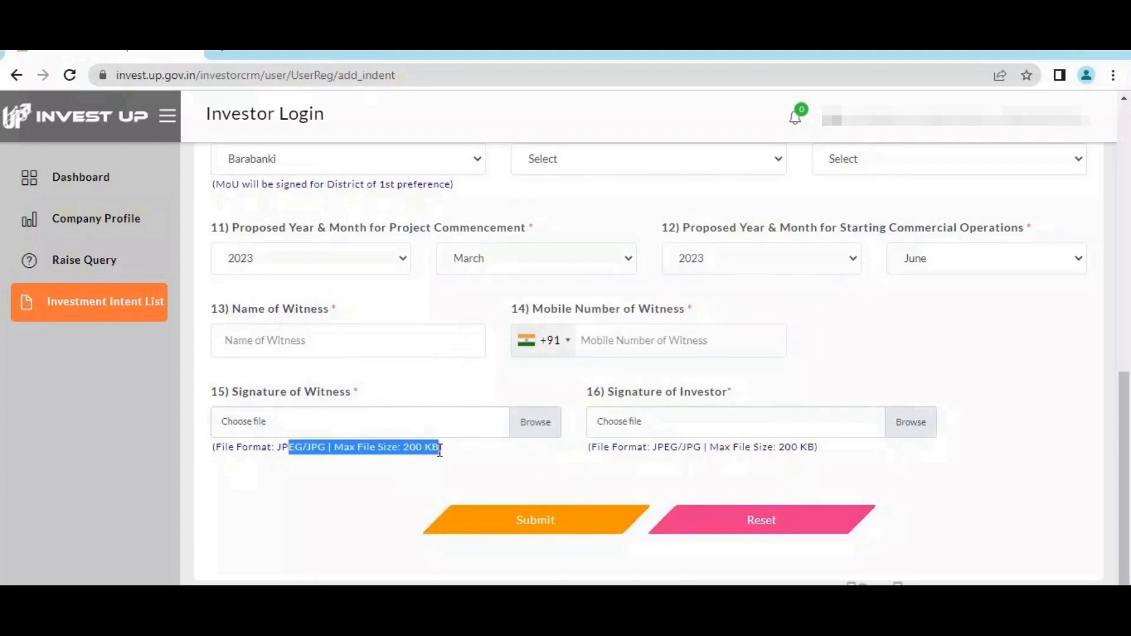
pyautogui.moveTo(710, 393)
pyautogui.mouseDown()
pyautogui.moveTo(621, 407)
pyautogui.moveTo(635, 402)
pyautogui.mouseUp()
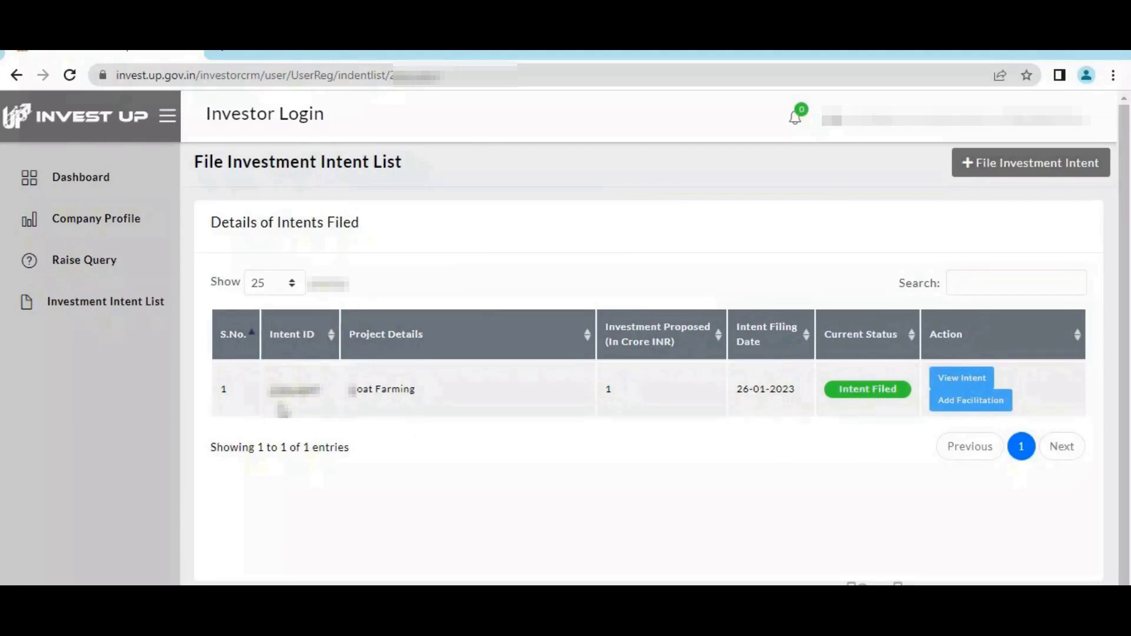
# Review the intent ID, filing date and current status of the intent in the Details of Intents Filed table
pyautogui.moveTo(269, 391); pyautogui.dragTo(347, 409)
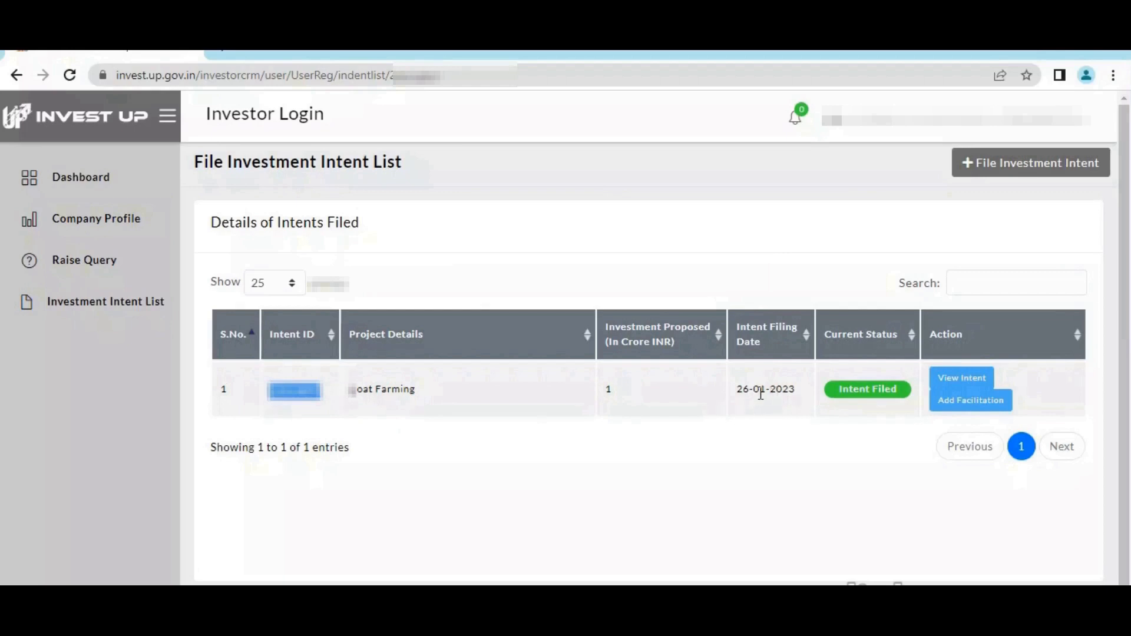
pyautogui.moveTo(761, 390); pyautogui.dragTo(815, 399)
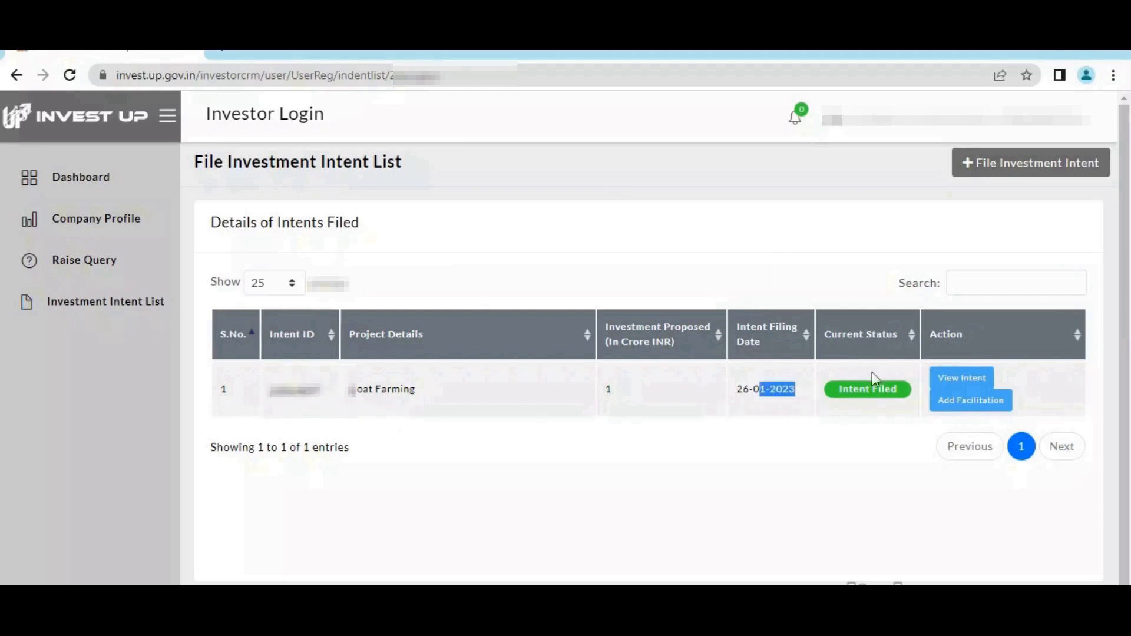
pyautogui.click(873, 389)
pyautogui.moveTo(847, 411); pyautogui.dragTo(904, 412)
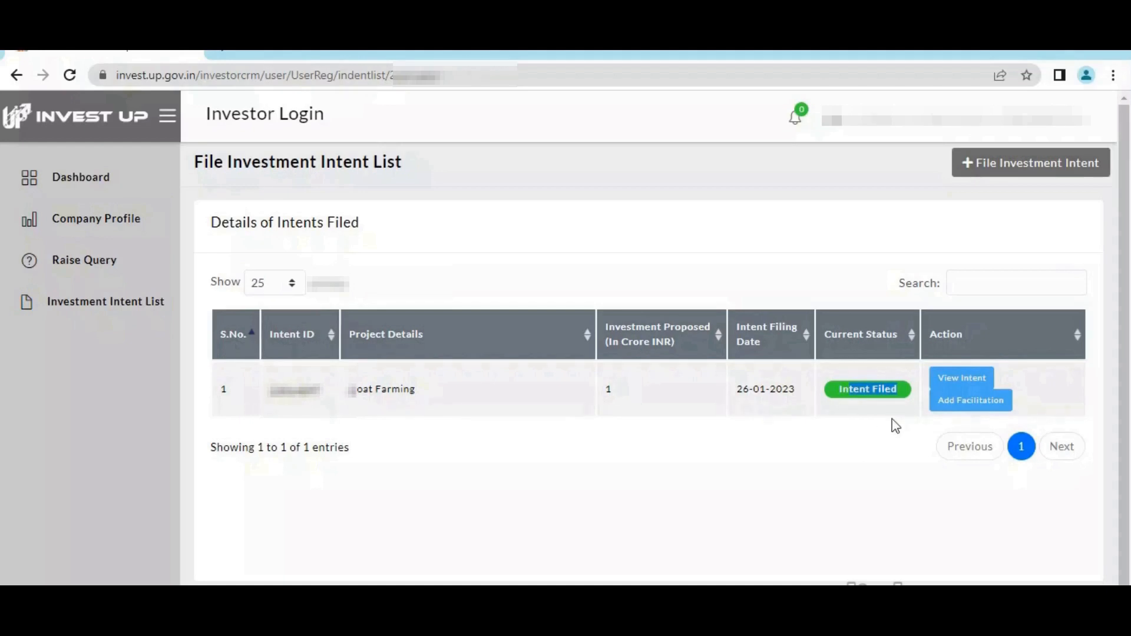
pyautogui.click(868, 428)
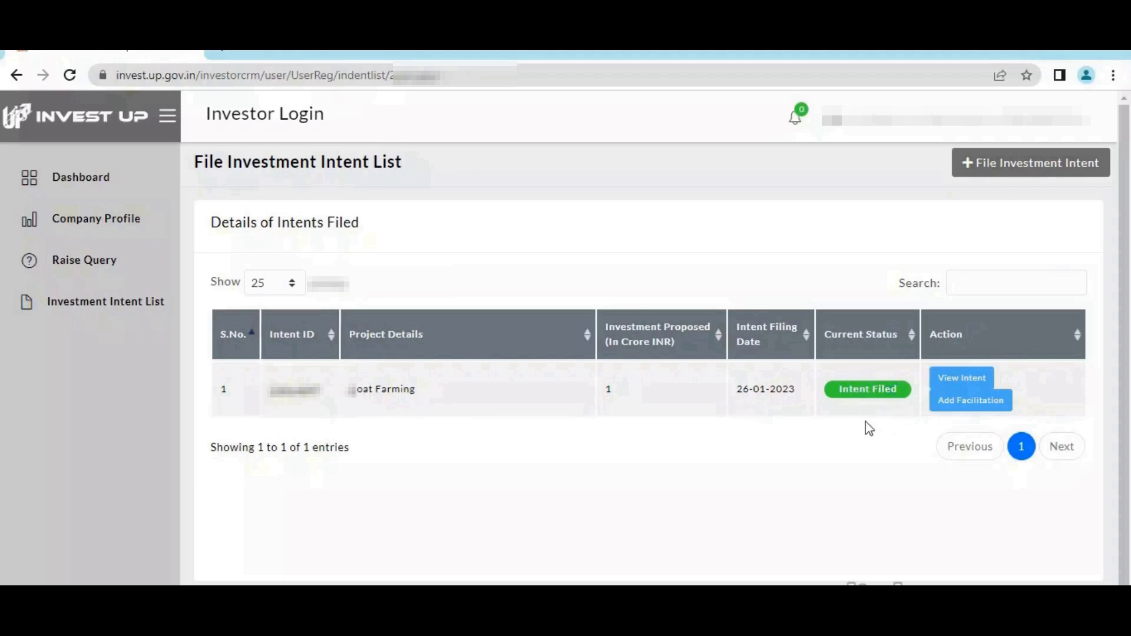